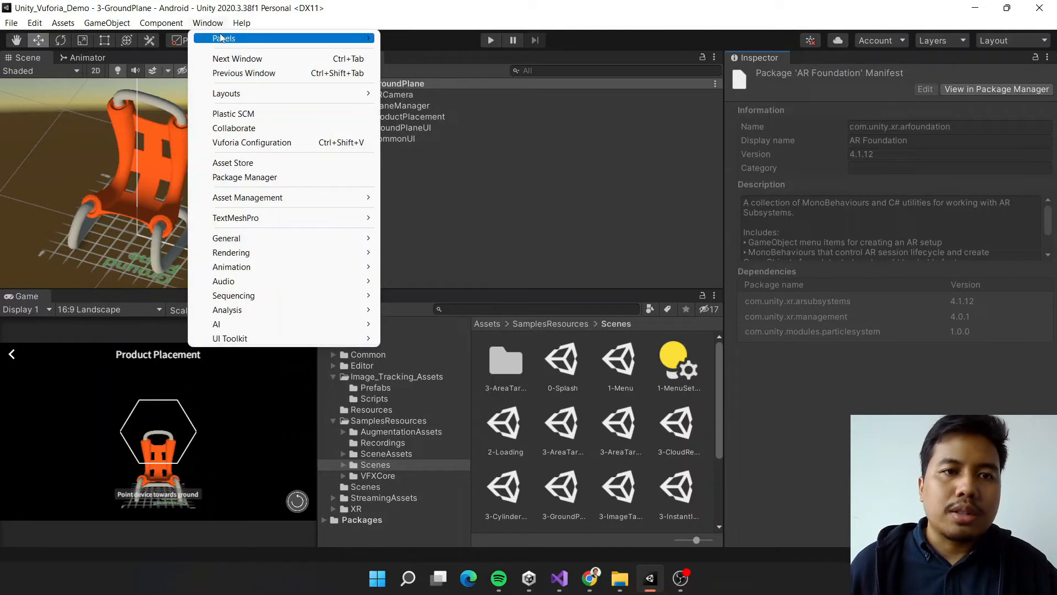
Check the installed Vuforia Engine AR package in the Package Manager, and close it.
left_click(252, 177)
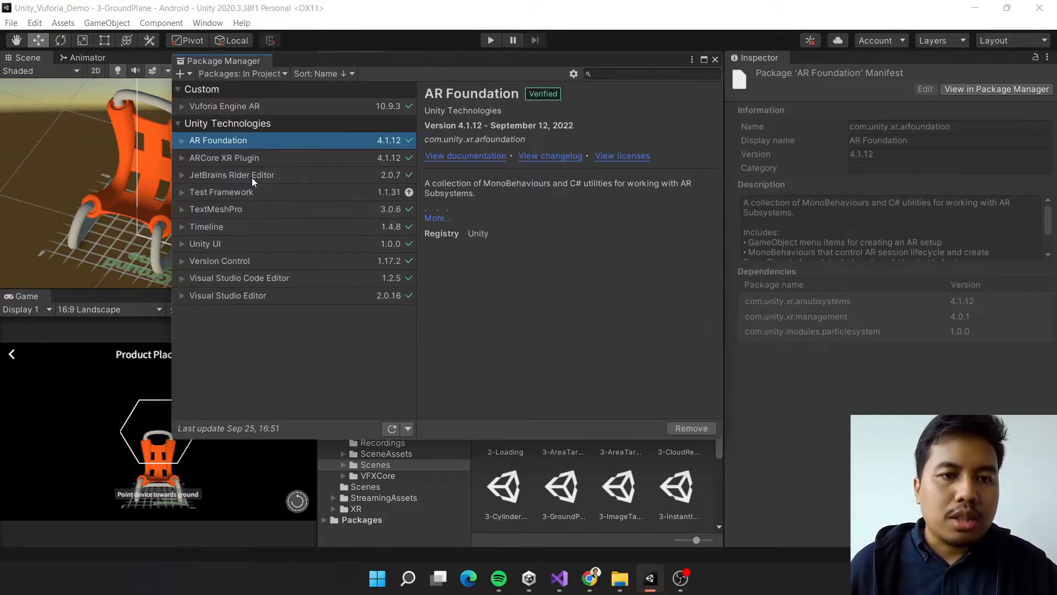
left_click(179, 107)
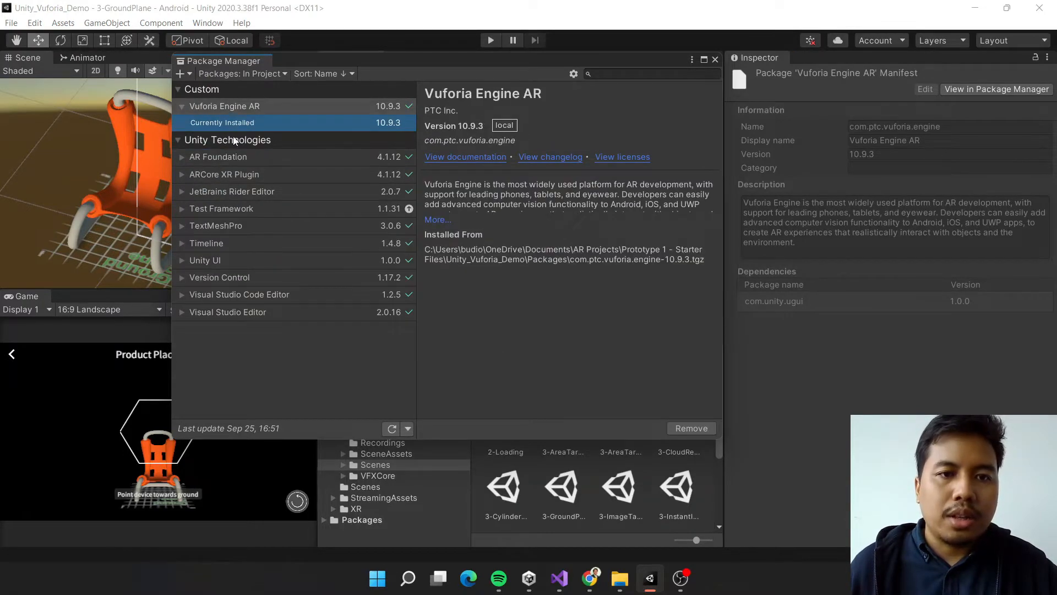
left_click(715, 60)
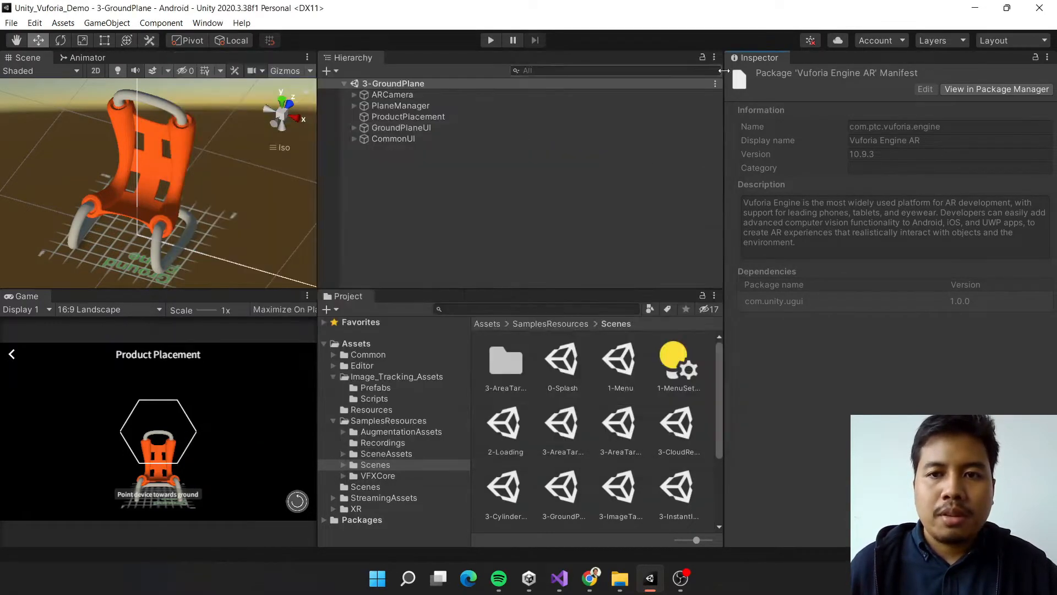
Open the Android player settings from the build settings.
left_click(11, 23)
left_click(72, 186)
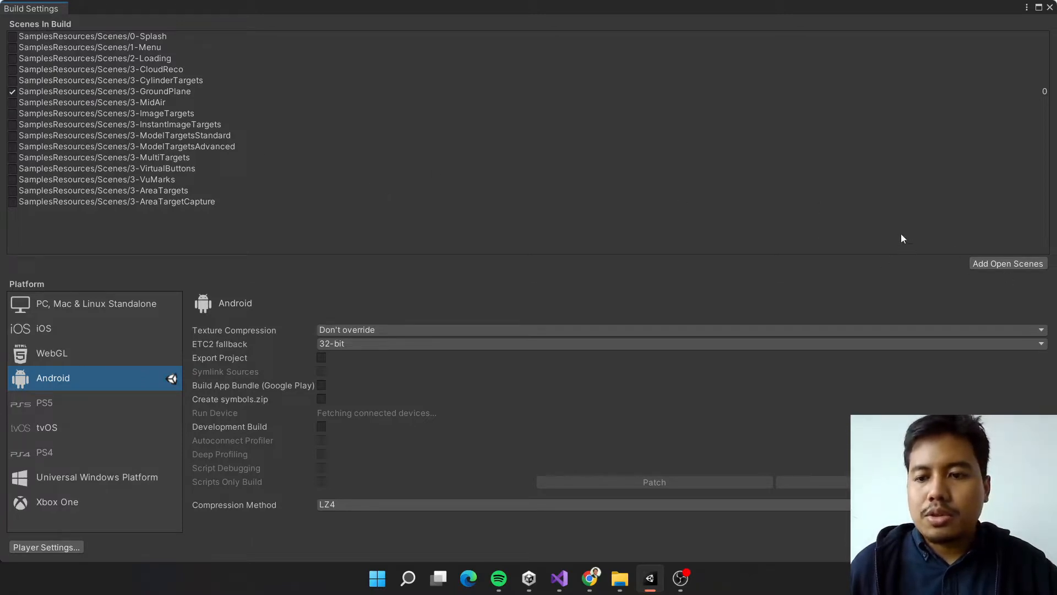
left_click(64, 547)
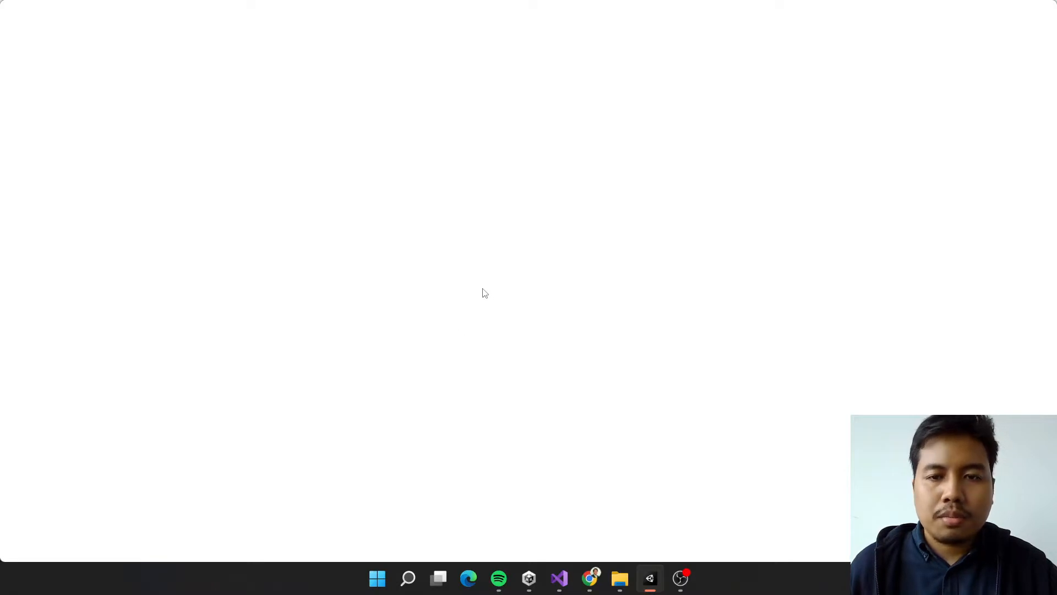
scroll(920, 222, "down", 3)
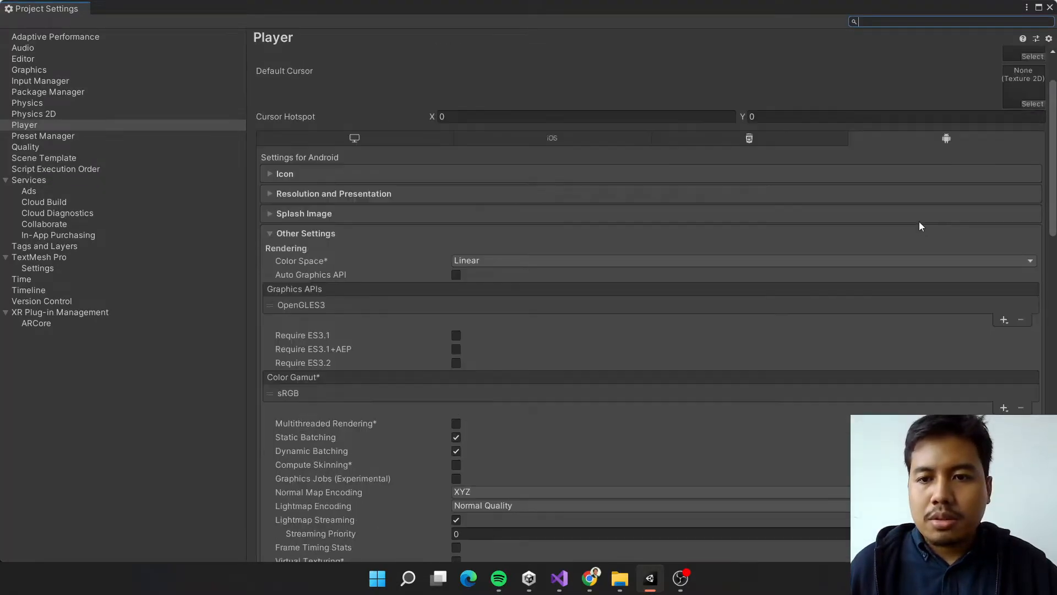
scroll(918, 218, "up", 3)
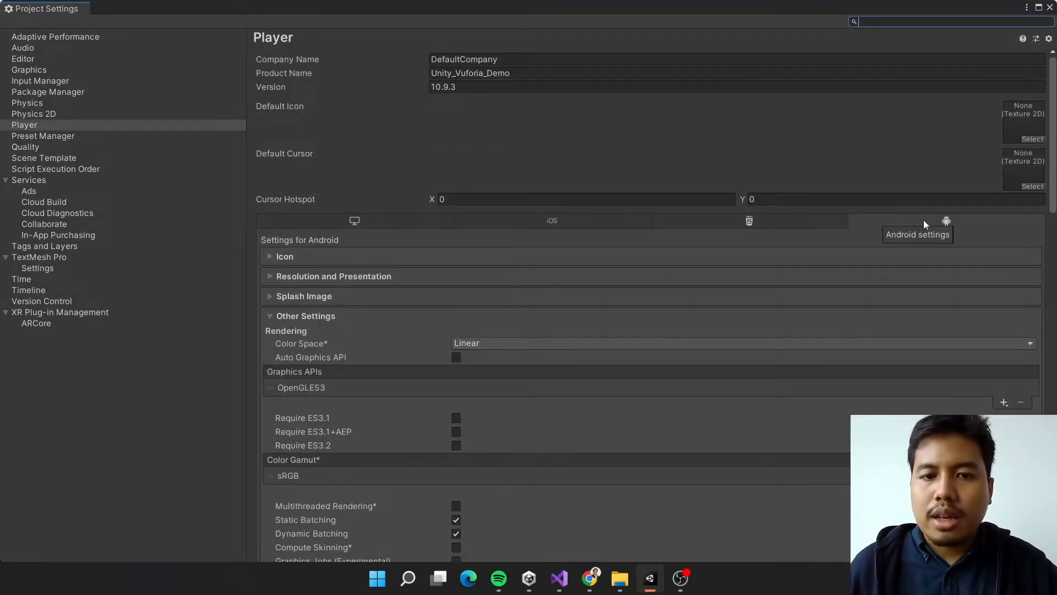
Examine the Android rendering settings, including the Graphics APIs and Multithreaded Rendering options.
scroll(919, 220, "down", 3)
scroll(317, 165, "down", 2)
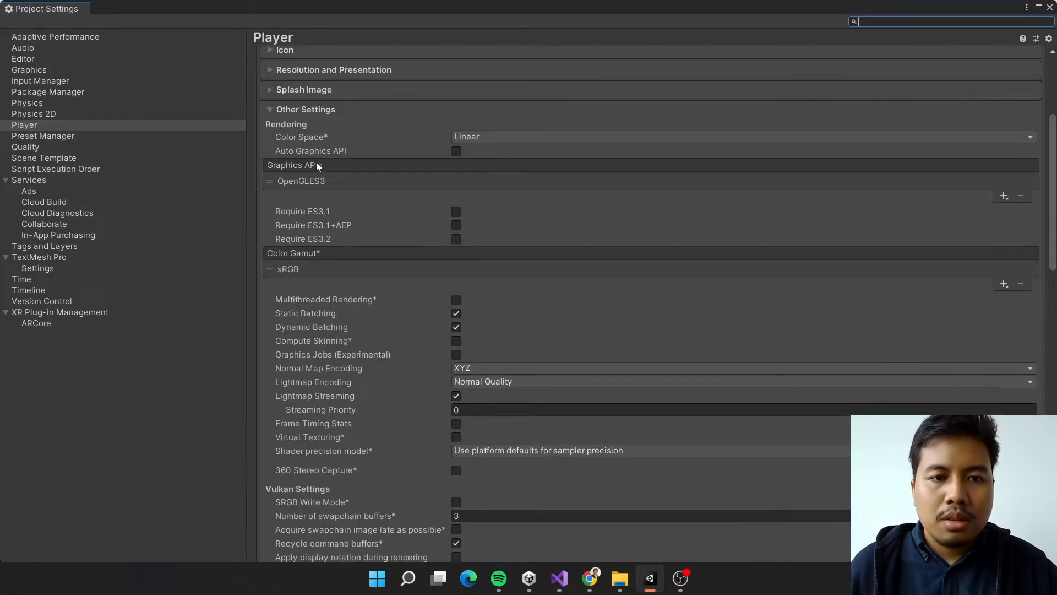
scroll(442, 139, "down", 1)
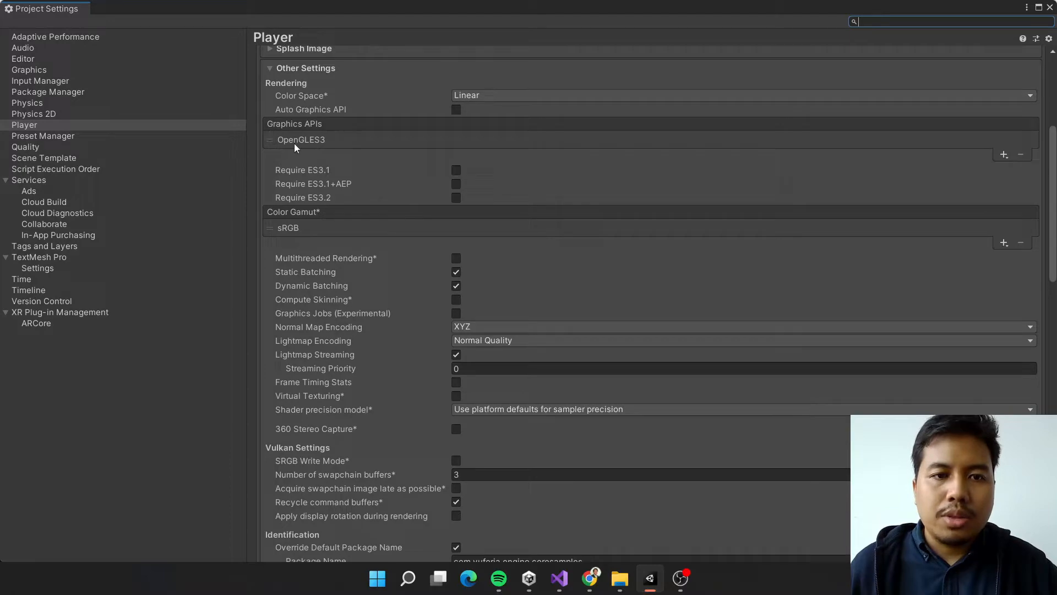
scroll(408, 187, "down", 2)
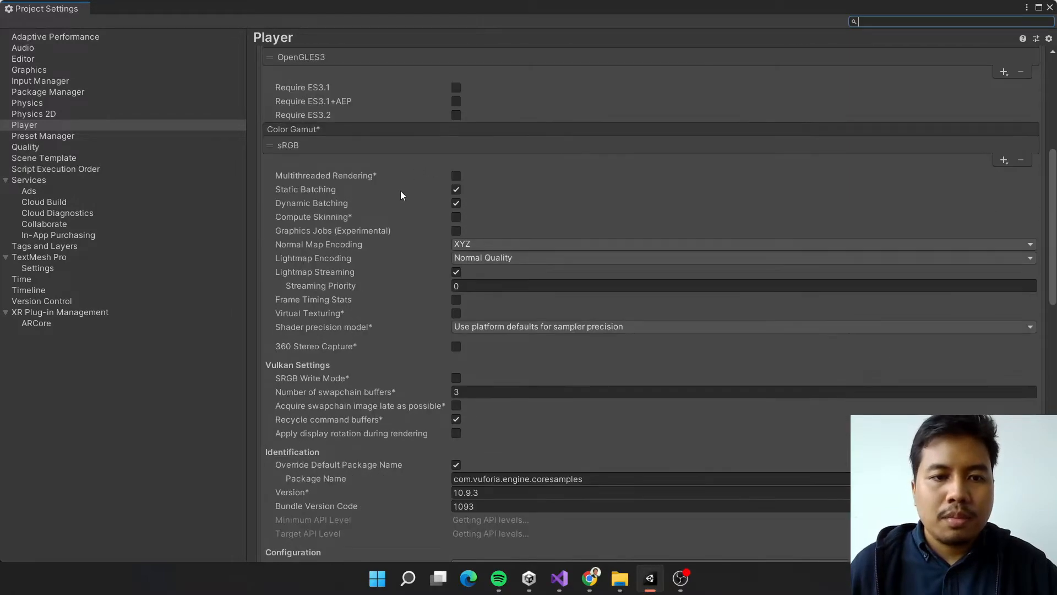
scroll(440, 187, "up", 2)
scroll(385, 157, "up", 3)
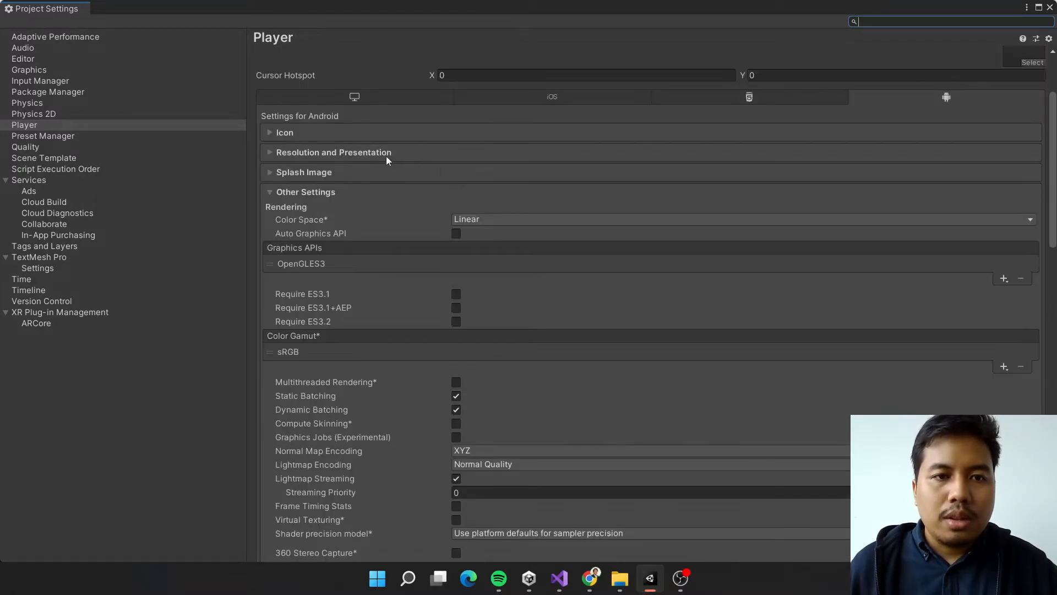
scroll(428, 196, "down", 2)
scroll(428, 196, "down", 3)
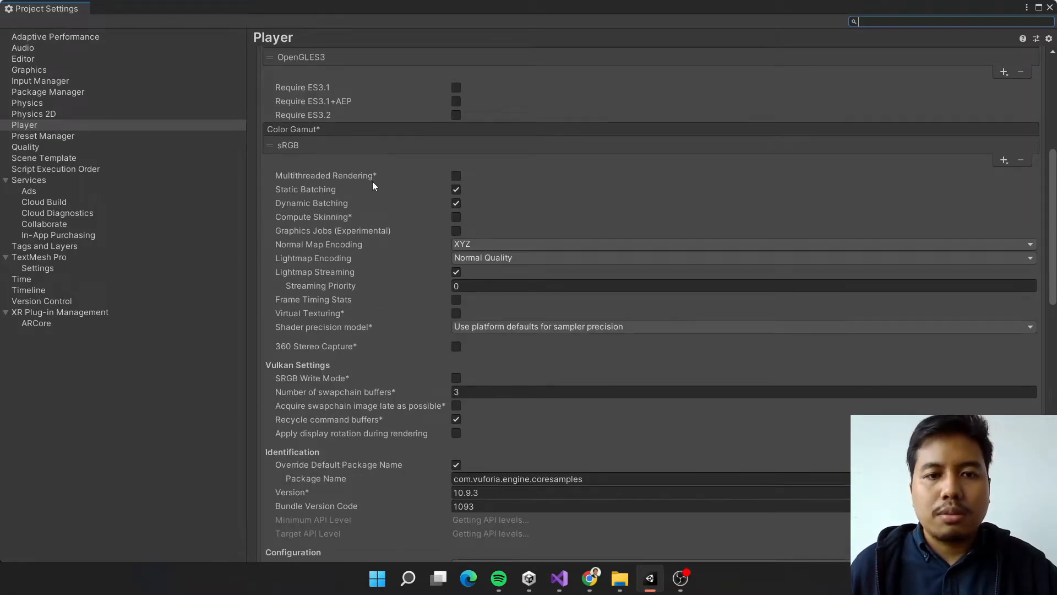
scroll(432, 168, "down", 1)
scroll(430, 167, "down", 2)
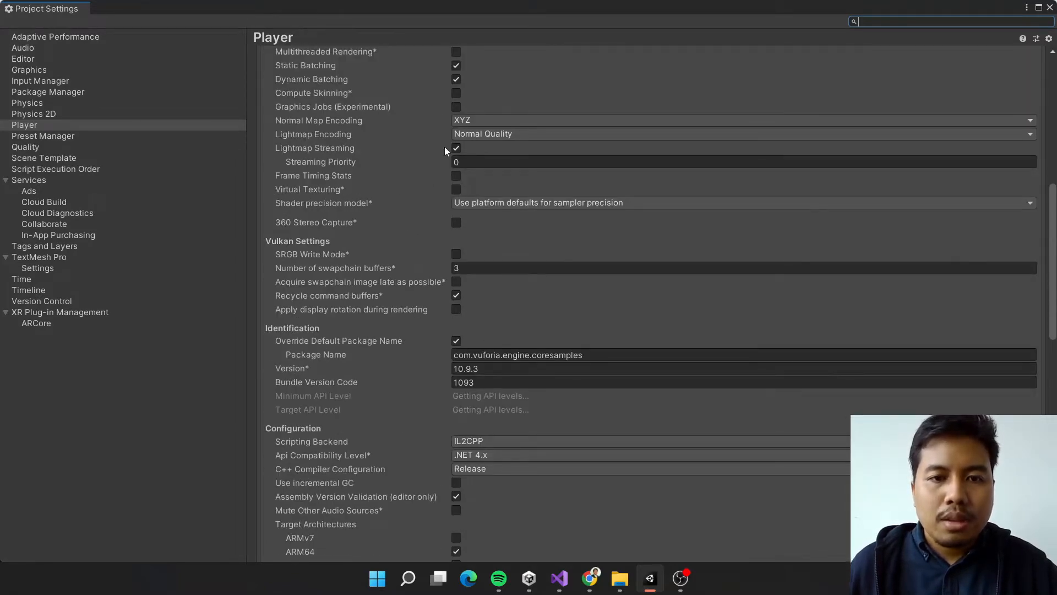
Examine the Android API levels, scripting backend and target architectures, and close the project and build settings.
scroll(439, 302, "down", 5)
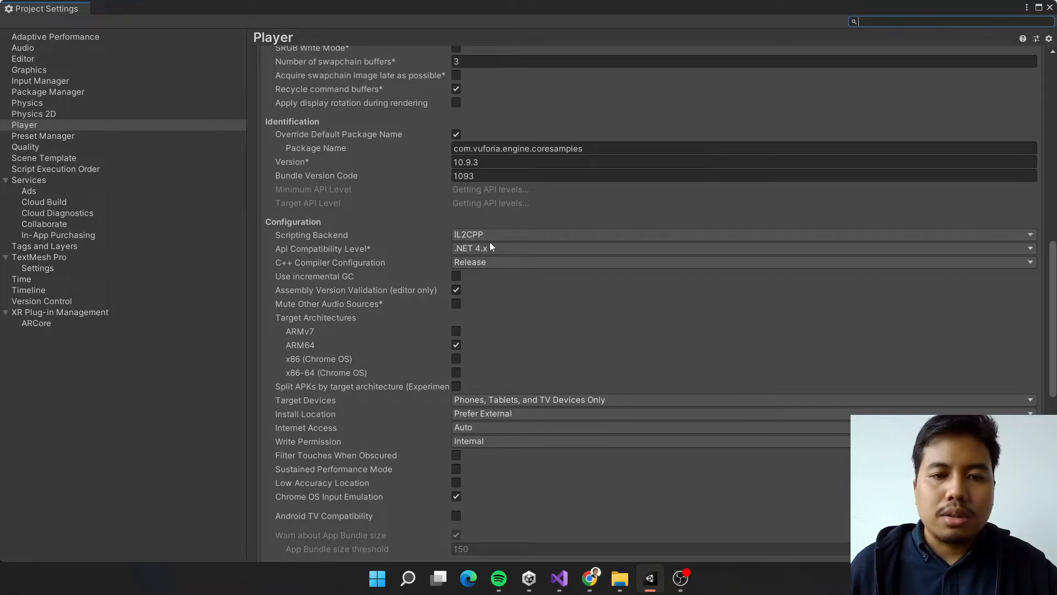
scroll(490, 242, "down", 5)
scroll(447, 259, "up", 8)
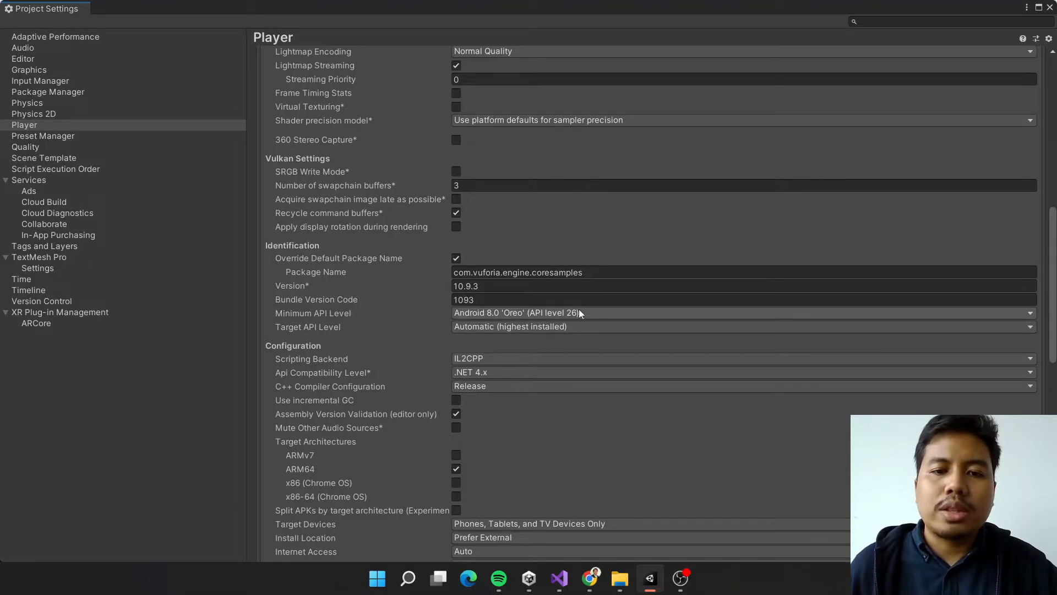
scroll(610, 322, "down", 2)
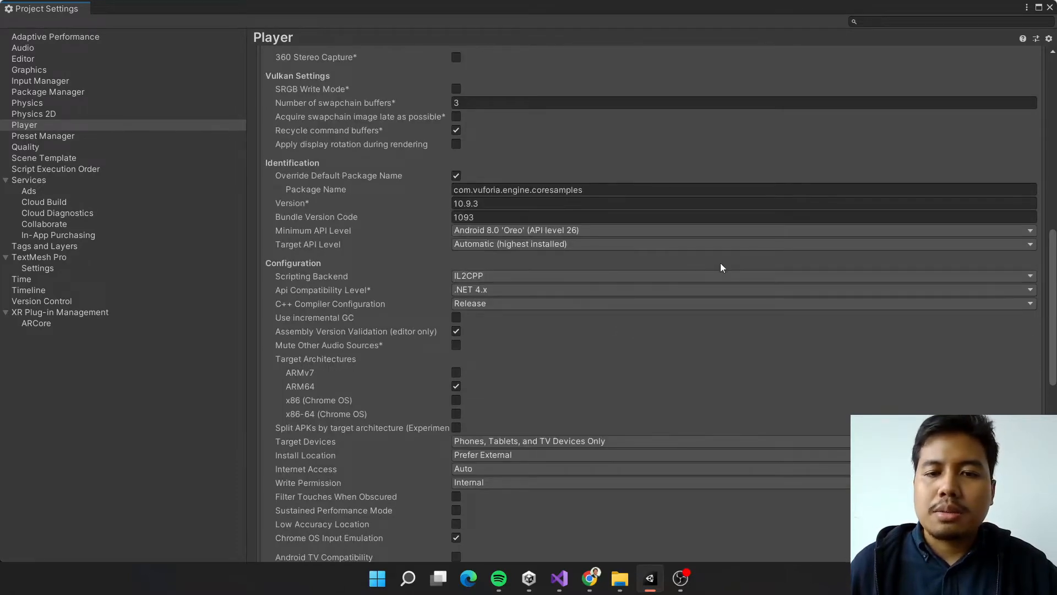
scroll(721, 262, "down", 2)
scroll(528, 220, "down", 2)
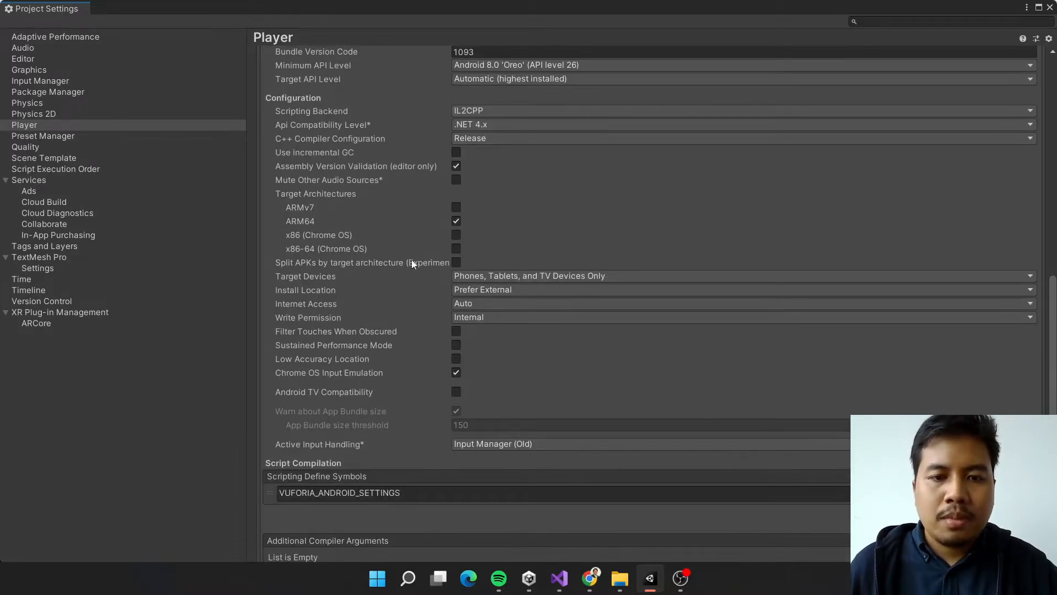
scroll(424, 275, "down", 1)
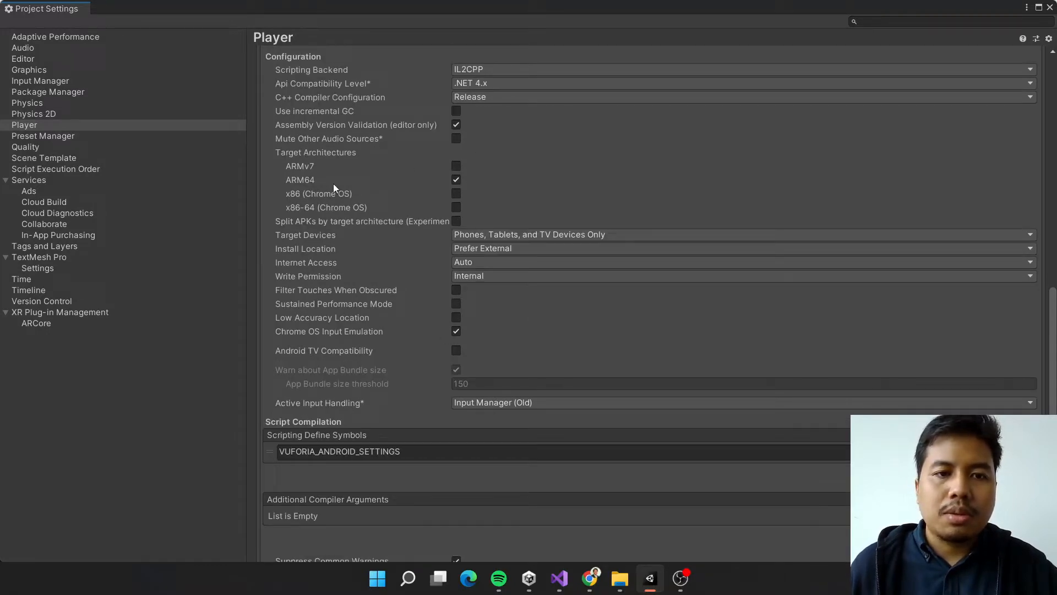
scroll(471, 186, "down", 5)
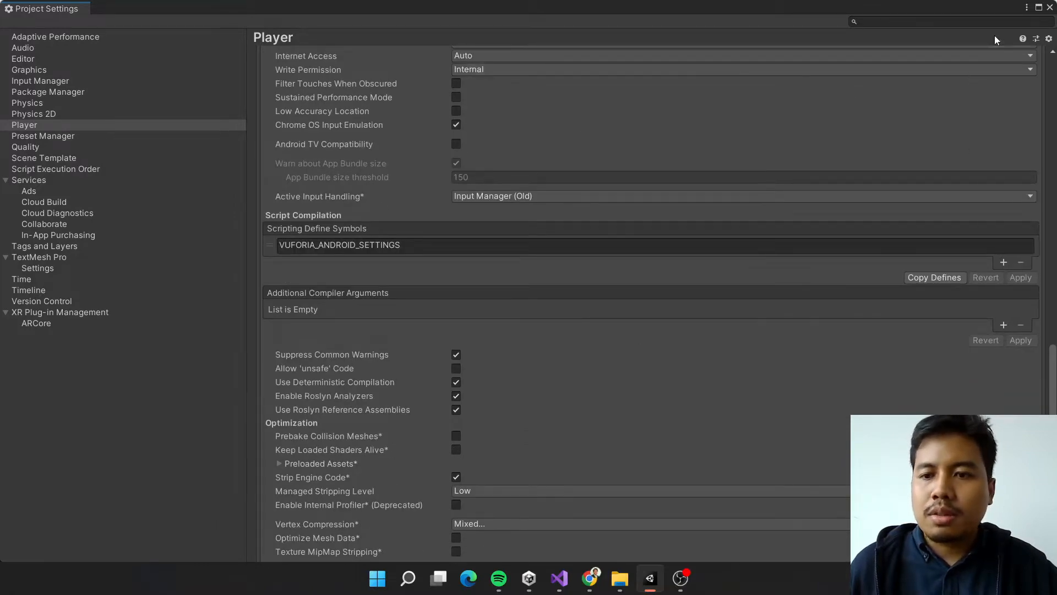
left_click(1049, 8)
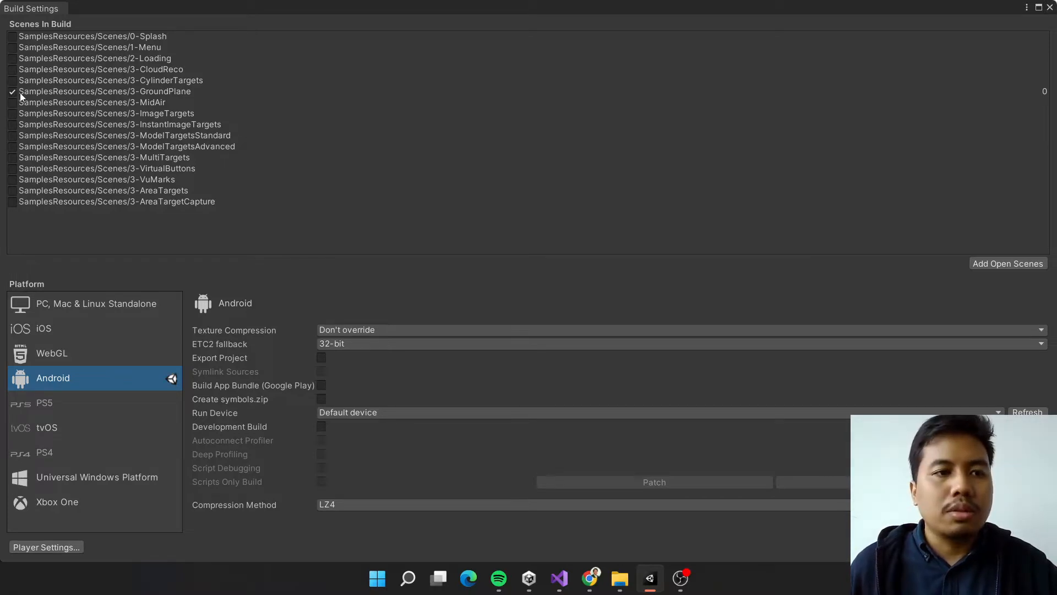
left_click(1050, 8)
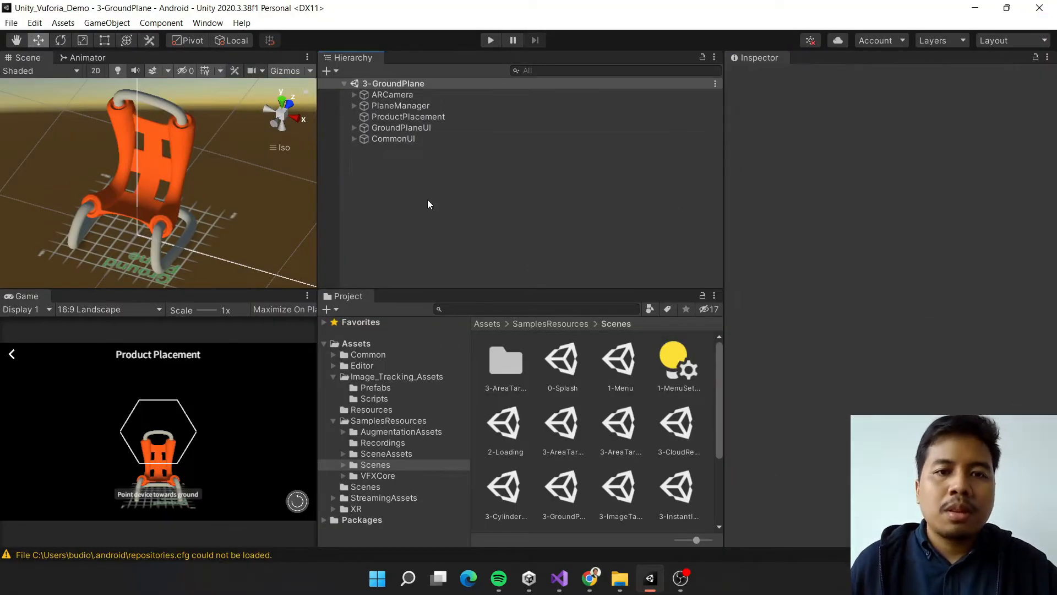
Expand the ARCamera, PlaneManager, GroundPlaneUI and CommonUI objects to show the scene's structure.
left_click(354, 95)
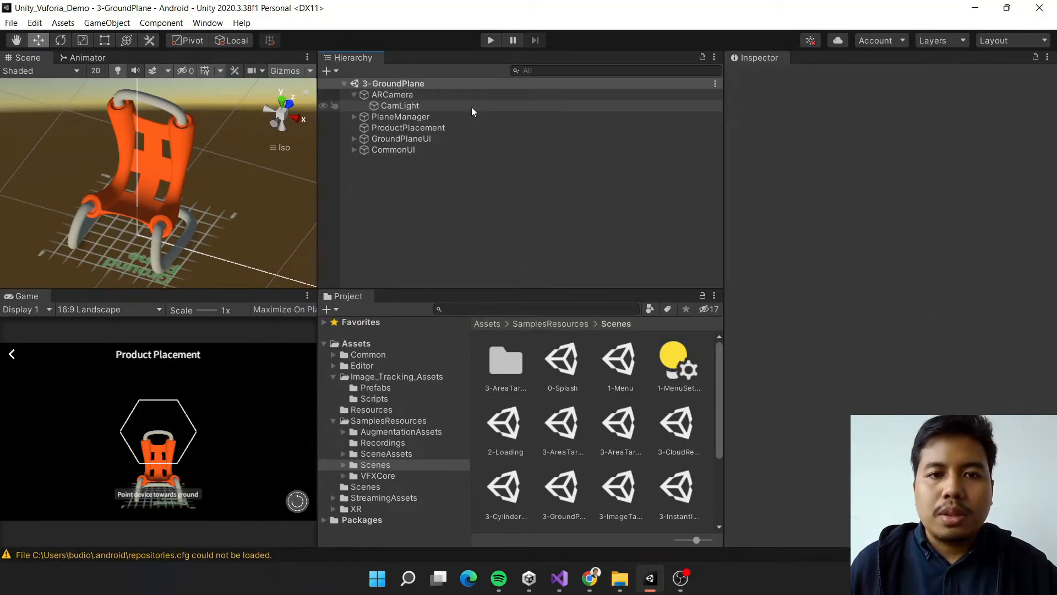
left_click(354, 117)
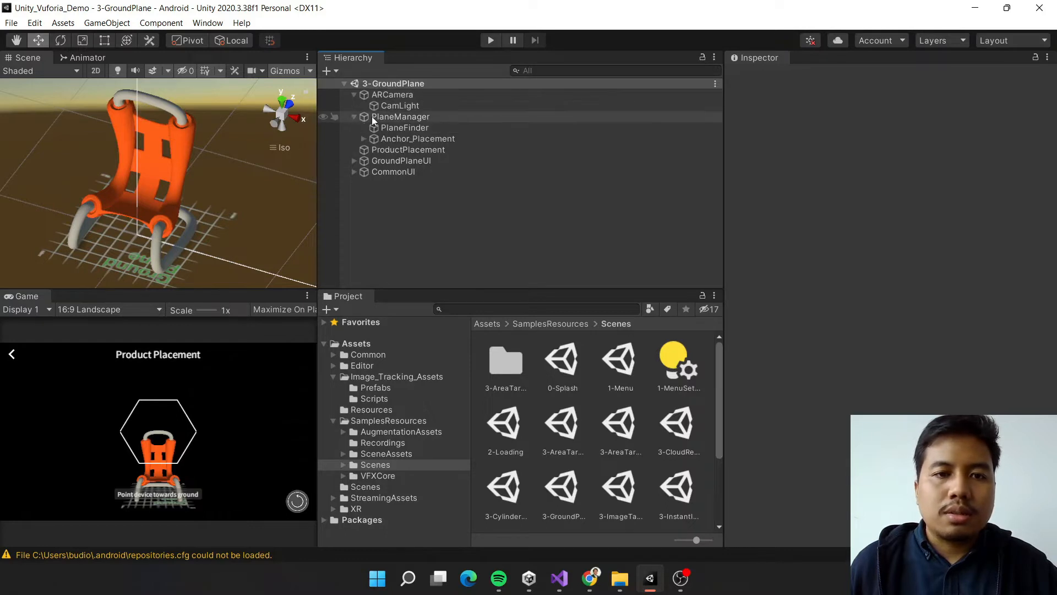
left_click(352, 162)
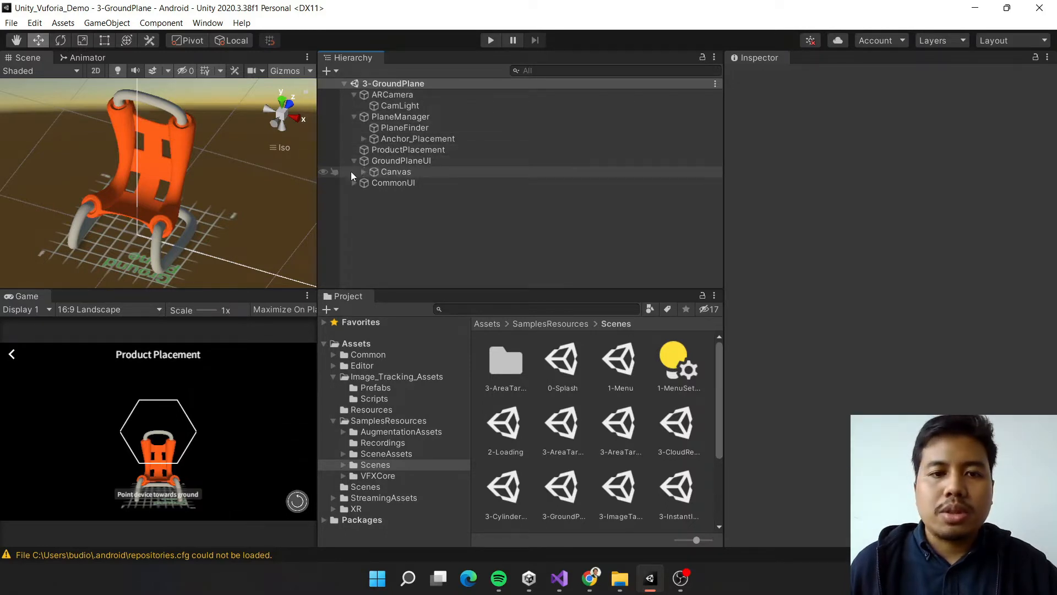
left_click(353, 183)
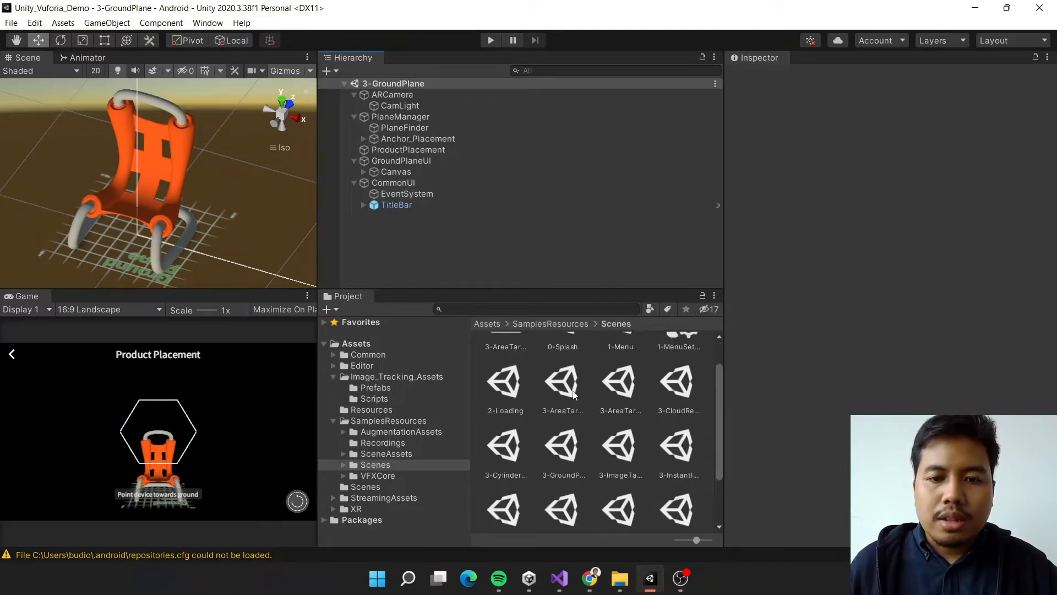
Locate and select the 3-GroundPlane scene asset in the SamplesResources Scenes folder.
scroll(633, 410, "down", 1)
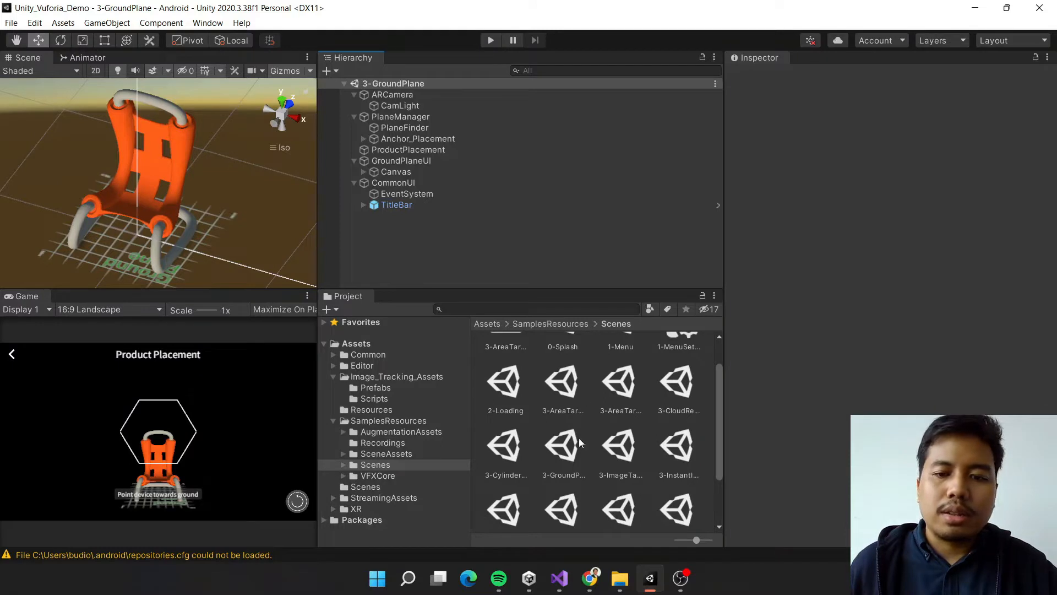
left_click(561, 458)
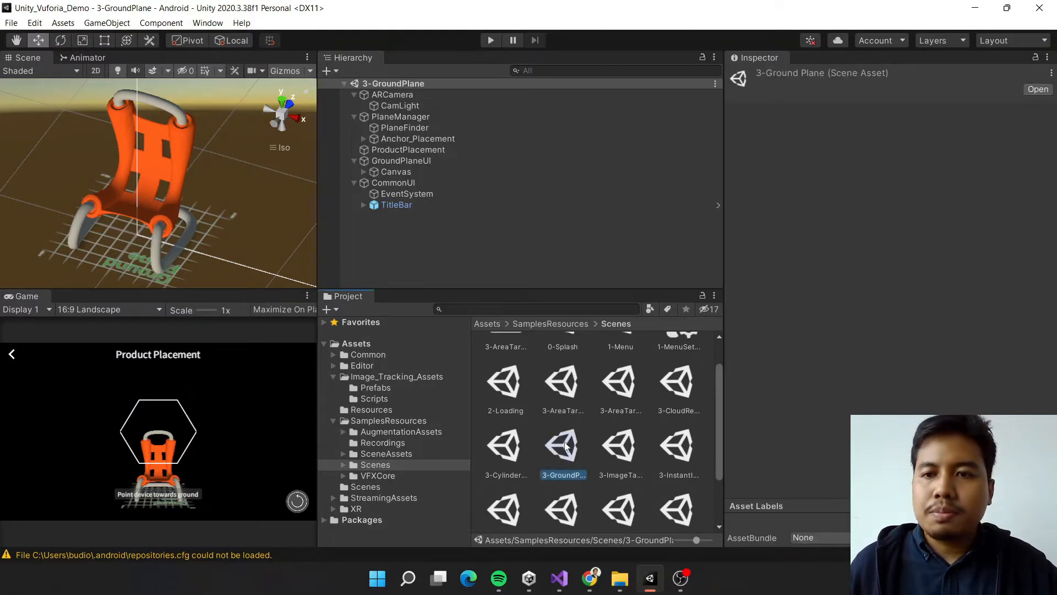
scroll(563, 442, "up", 1)
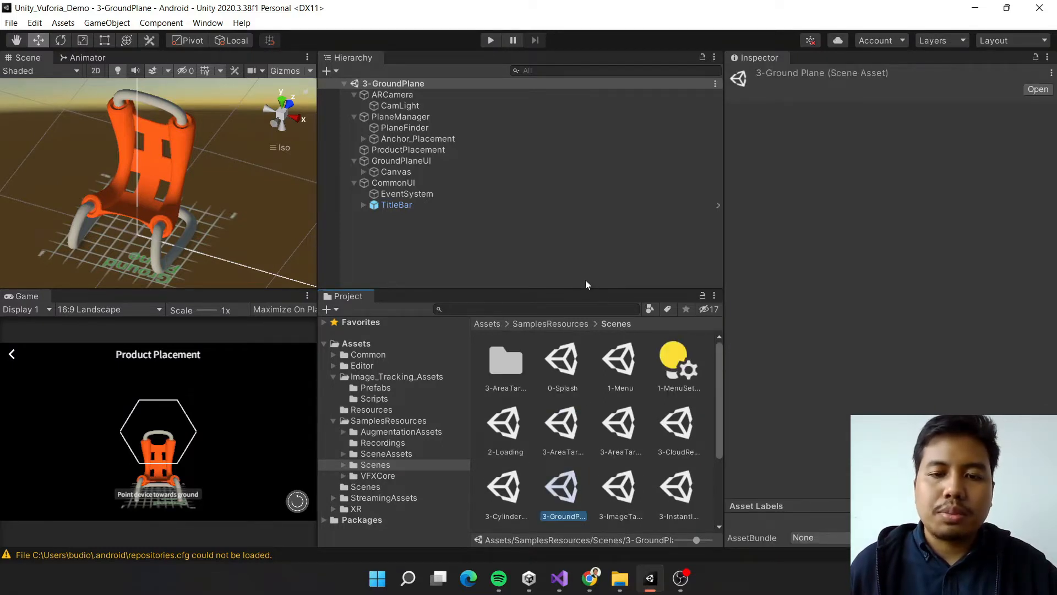
left_click_drag(572, 288, 616, 287)
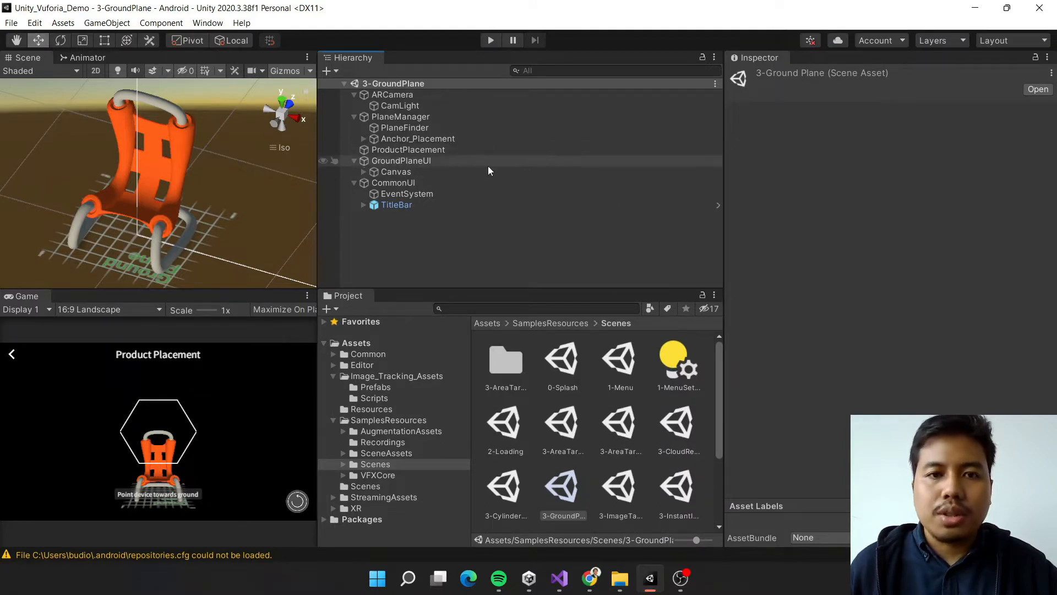
Examine the Vuforia Engine configuration linked from ARCamera's Vuforia Behaviour, and return to ARCamera and collapse its children.
left_click(397, 93)
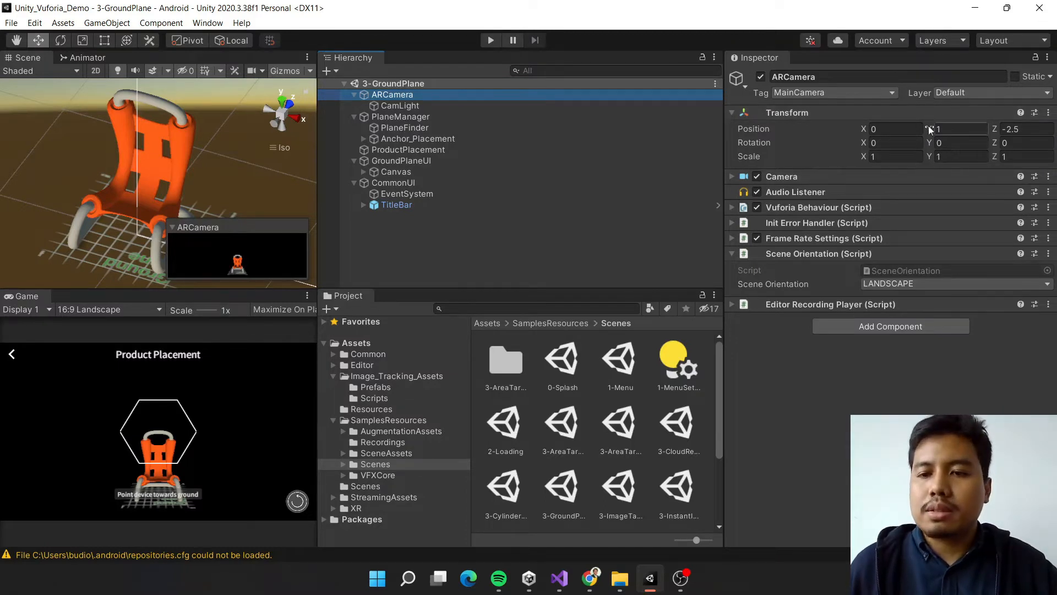
left_click(732, 207)
left_click(838, 237)
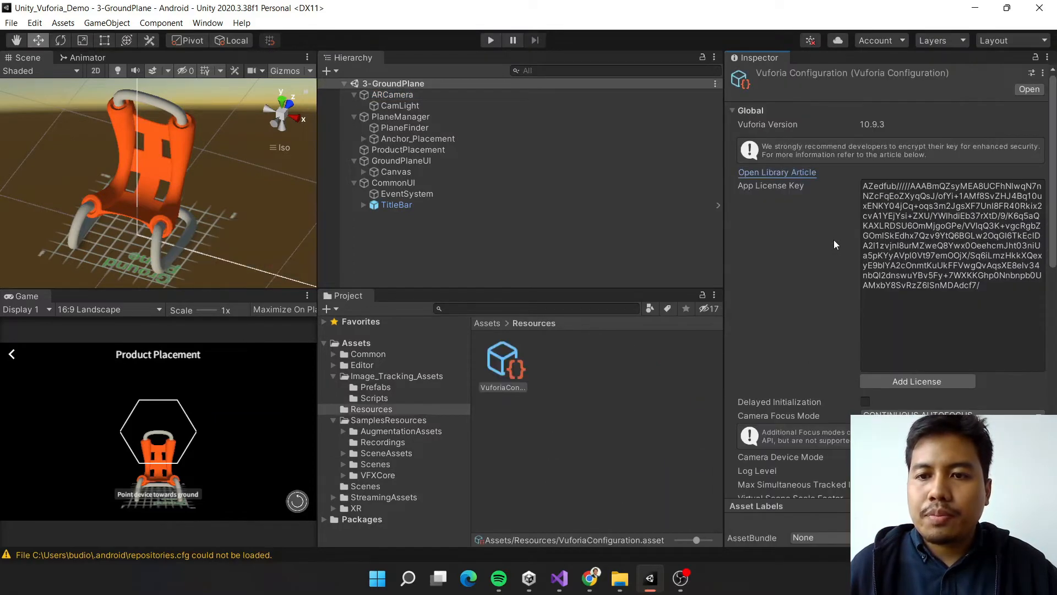
scroll(836, 235, "down", 5)
scroll(841, 231, "up", 5)
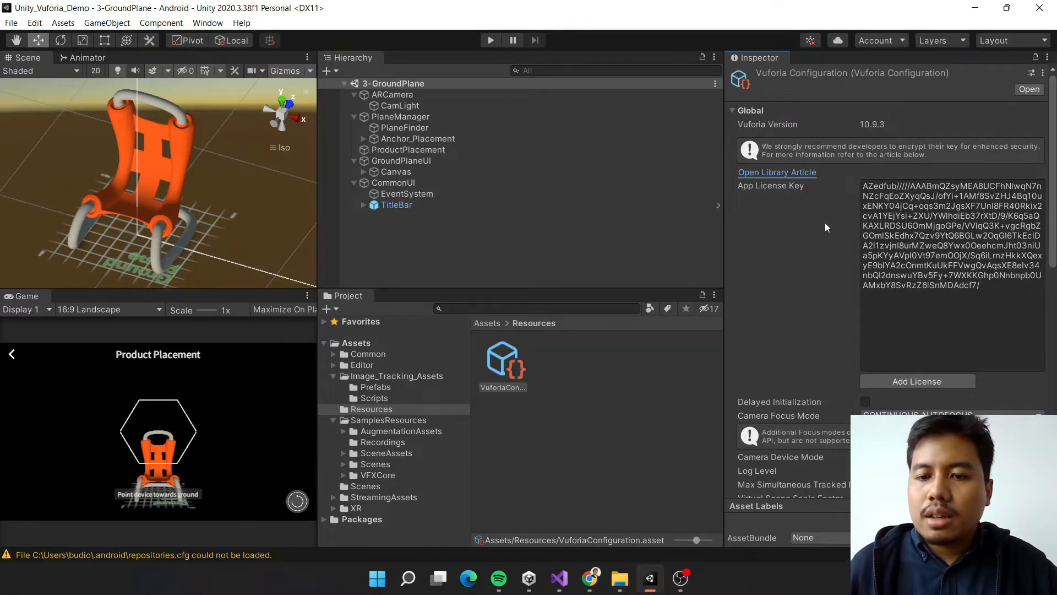
scroll(825, 222, "down", 5)
scroll(826, 223, "up", 5)
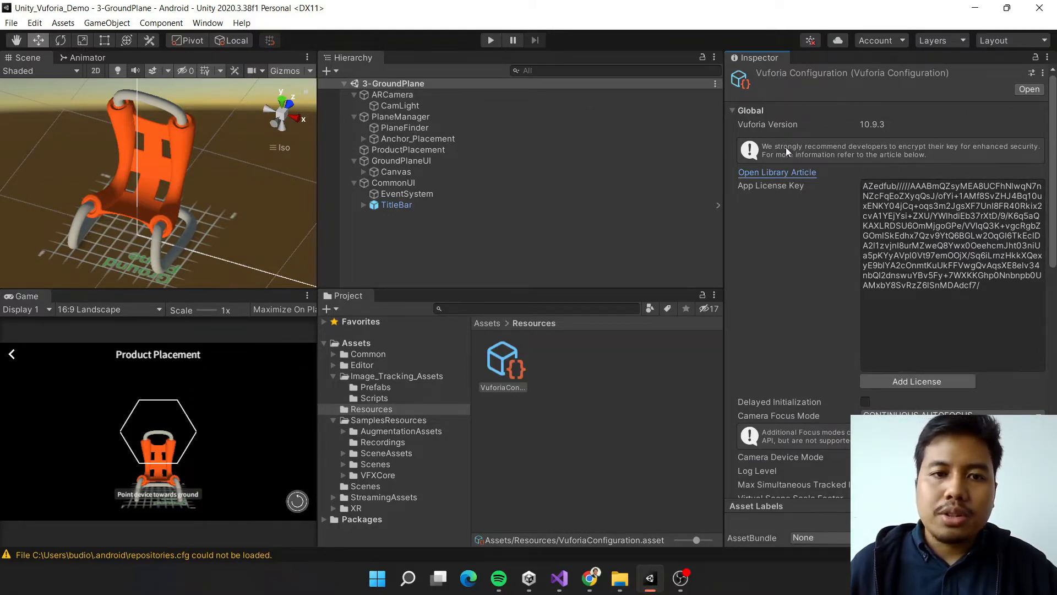
left_click(387, 96)
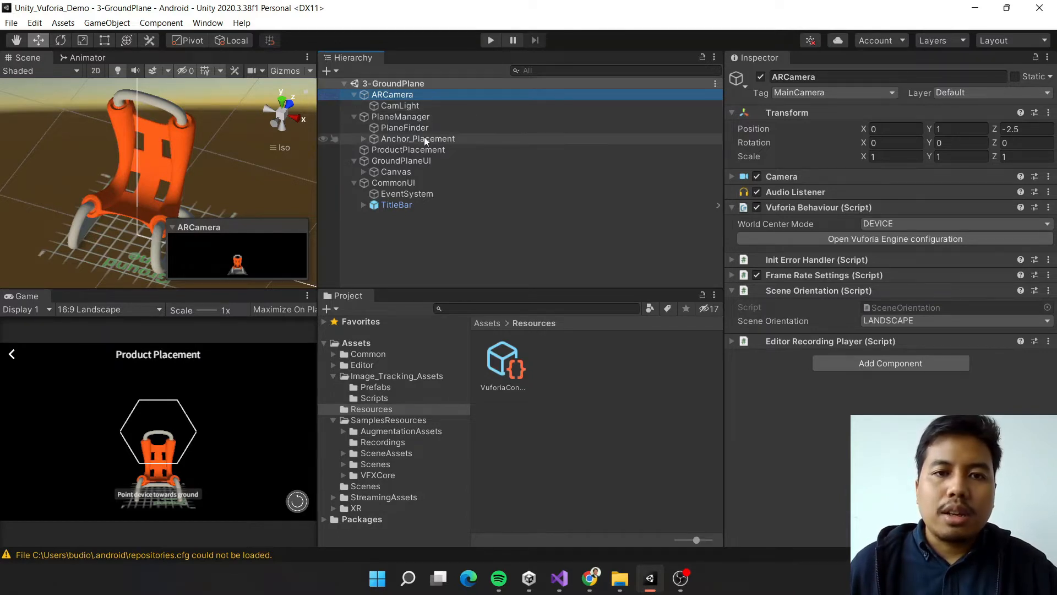
left_click(353, 95)
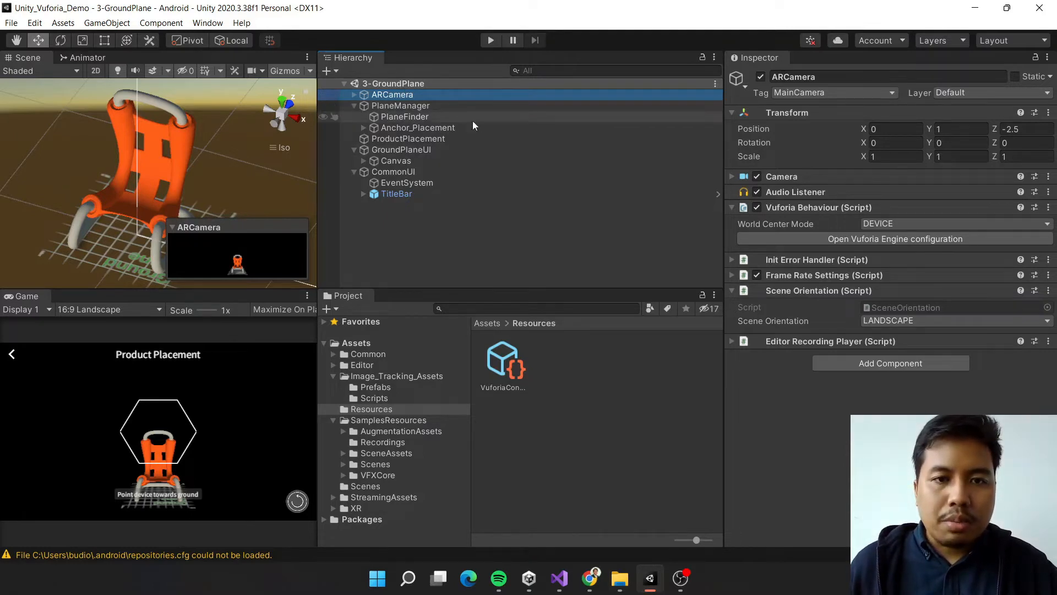
Examine PlaneManager's Device Pose Manager settings and collapse its children, leaving GroundPlaneUI expanded.
left_click(427, 107)
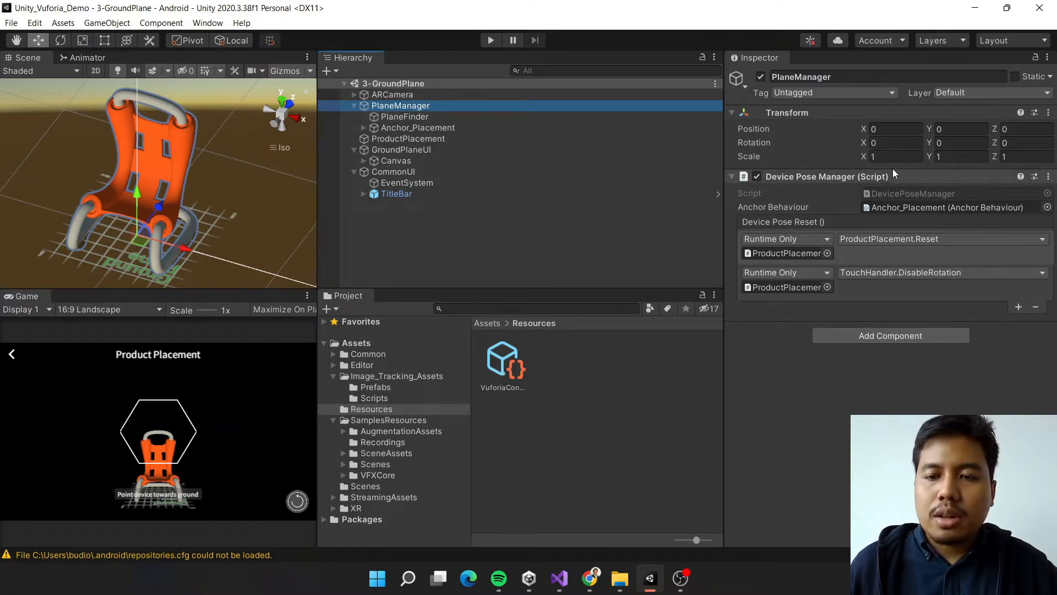
left_click(354, 105)
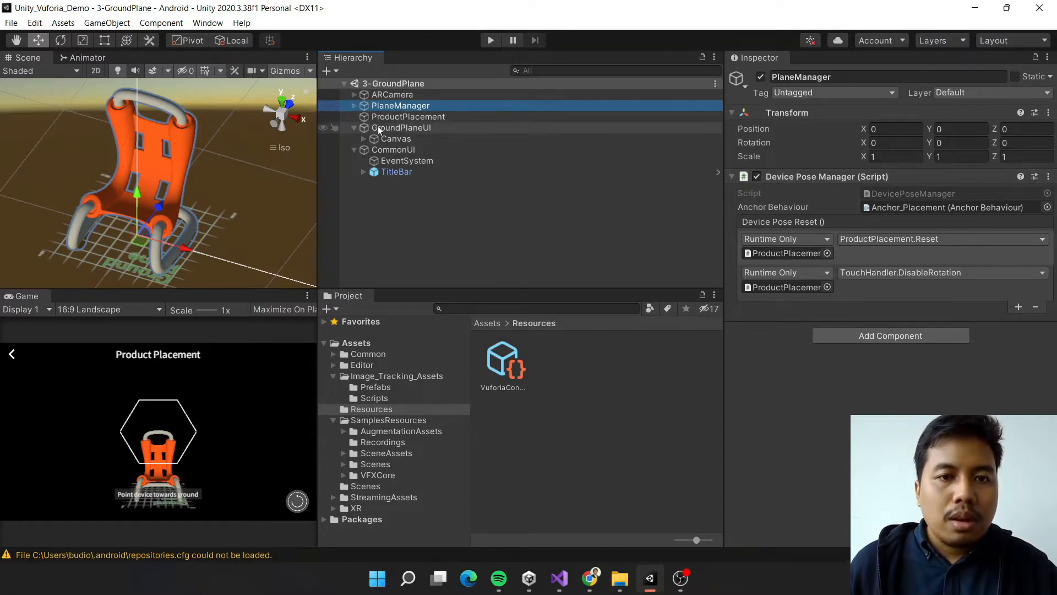
left_click(356, 127)
left_click(355, 128)
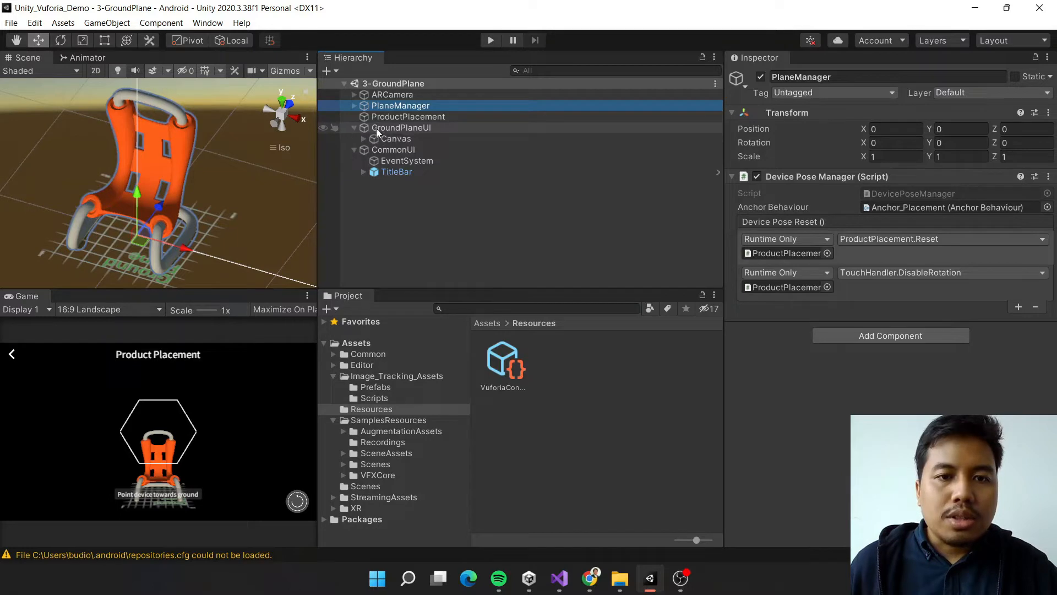
Expand the Canvas under GroundPlaneUI and frame OnScreenReticle in the Scene view, facing the canvas straight on.
left_click(363, 139)
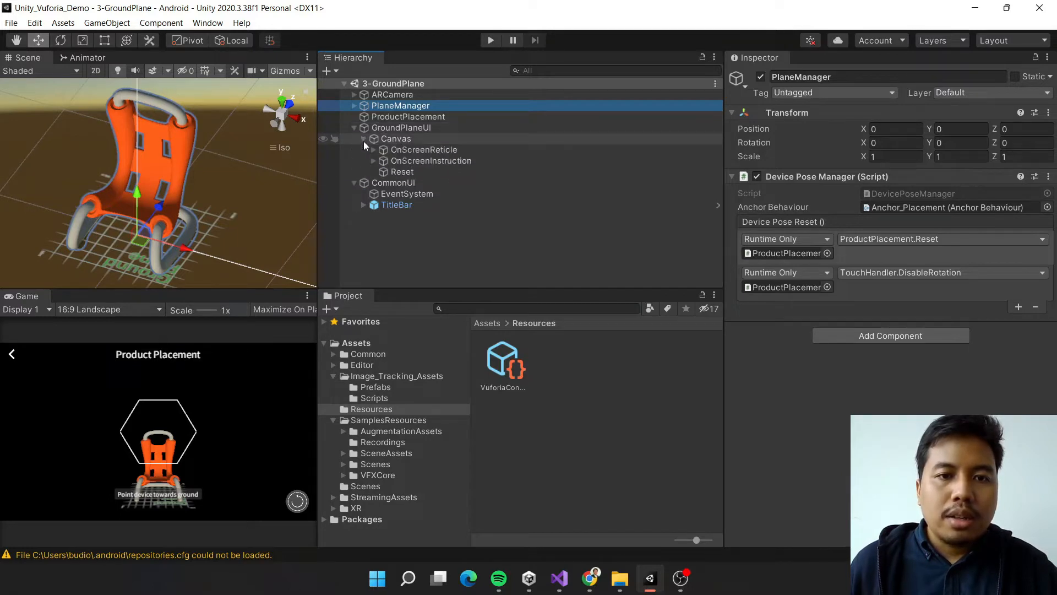
left_click(411, 150)
key("f")
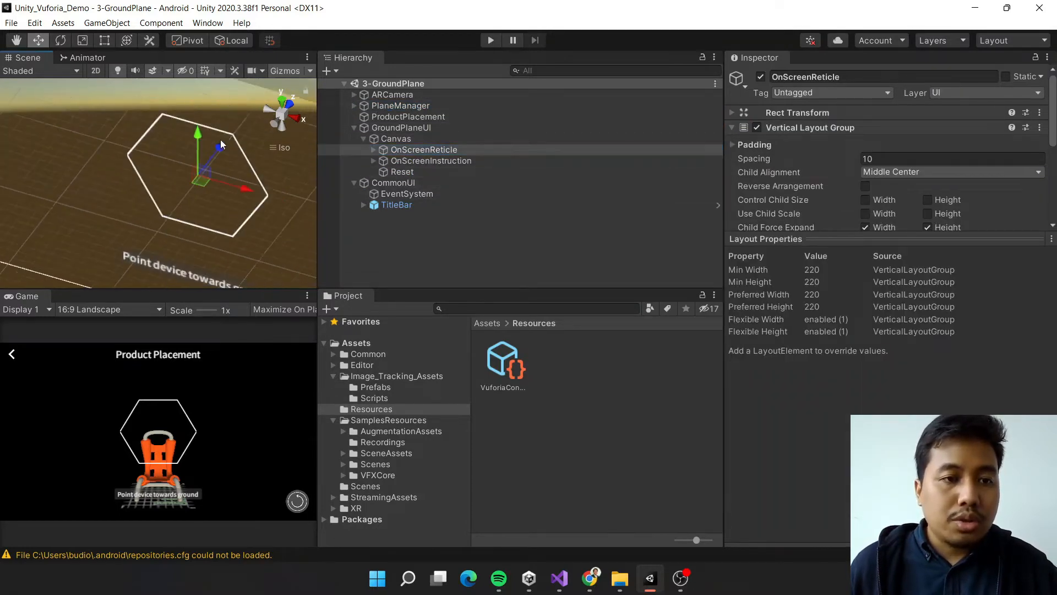
left_click(273, 122)
scroll(192, 175, "up", 4)
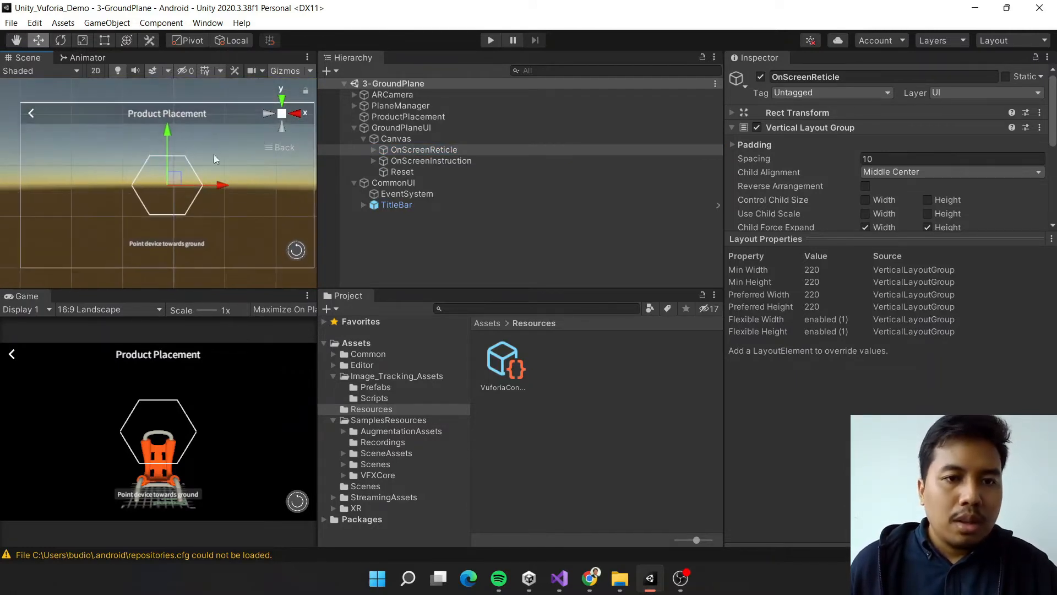
mouse_move(214, 154)
middle_mouse_down()
mouse_move(179, 143)
mouse_move(203, 152)
middle_mouse_up()
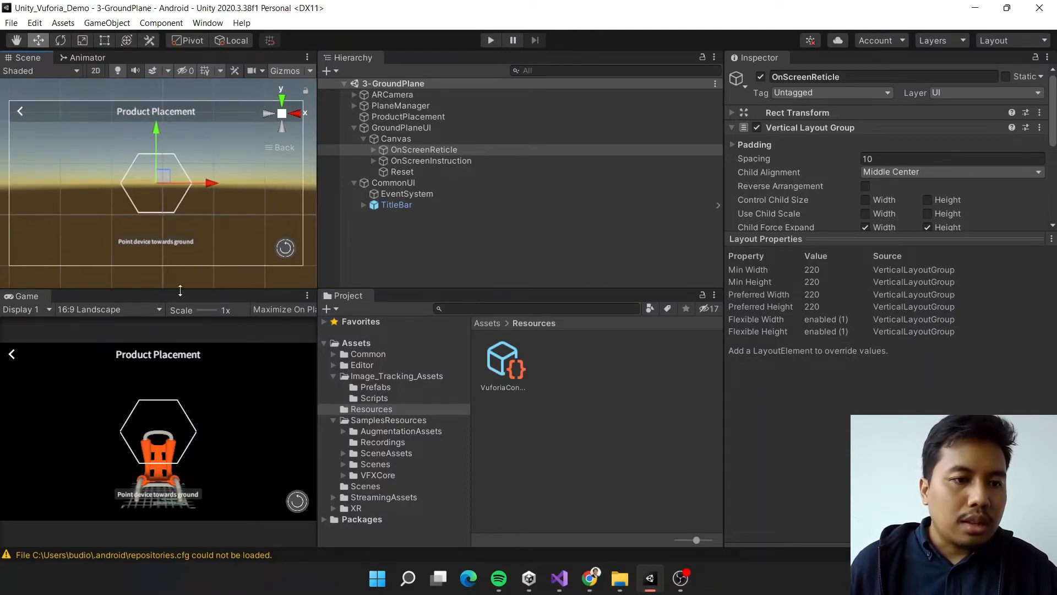
Preview GroundPlaneUI's Canvas at the 18:9 Portrait aspect, and return the Game view to 16:9 Landscape.
left_click(156, 310)
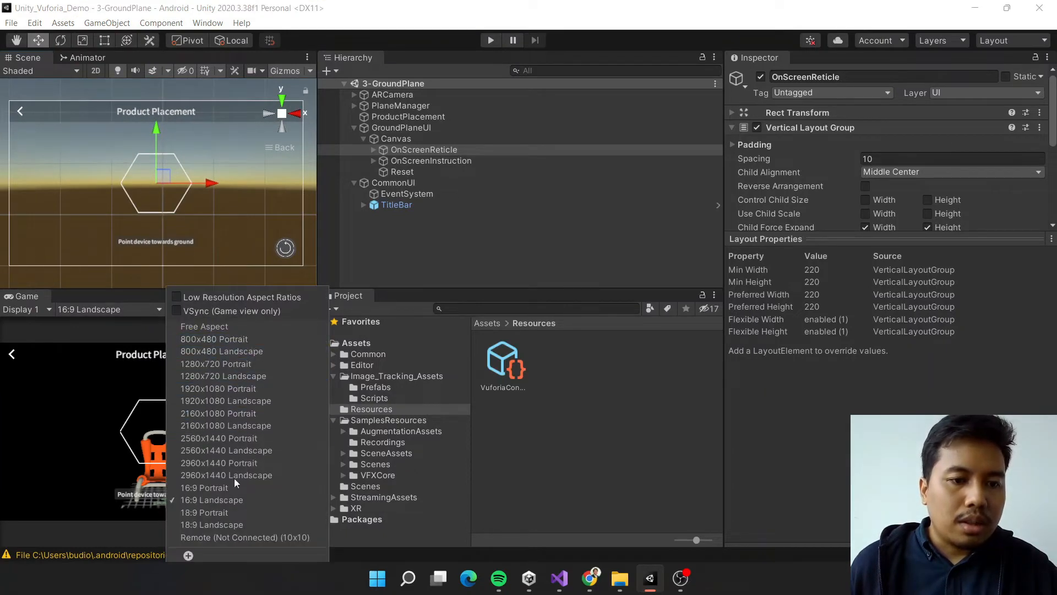
left_click(236, 500)
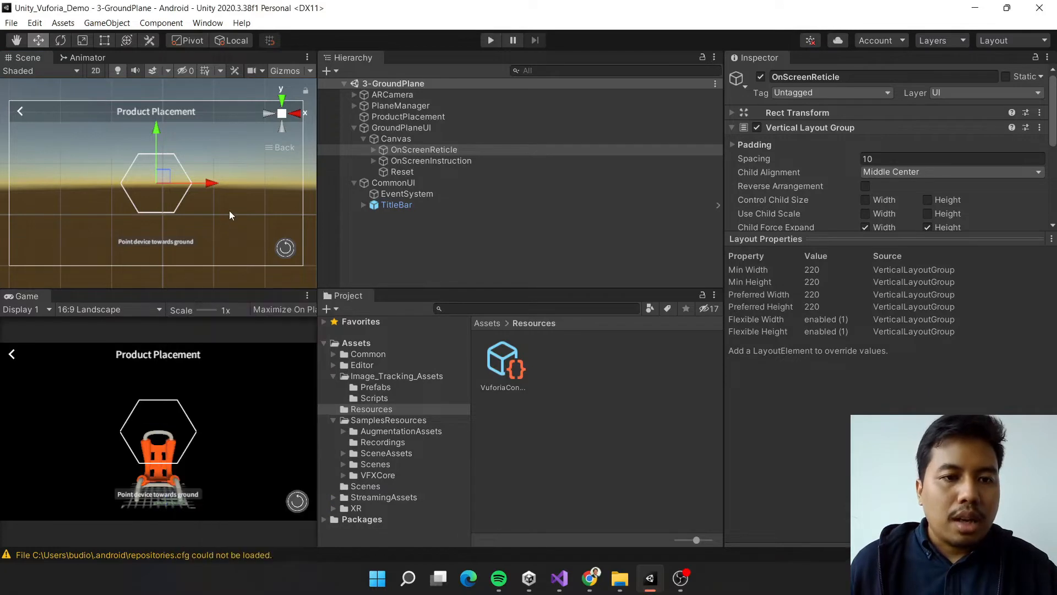
left_click(259, 234)
left_click(105, 309)
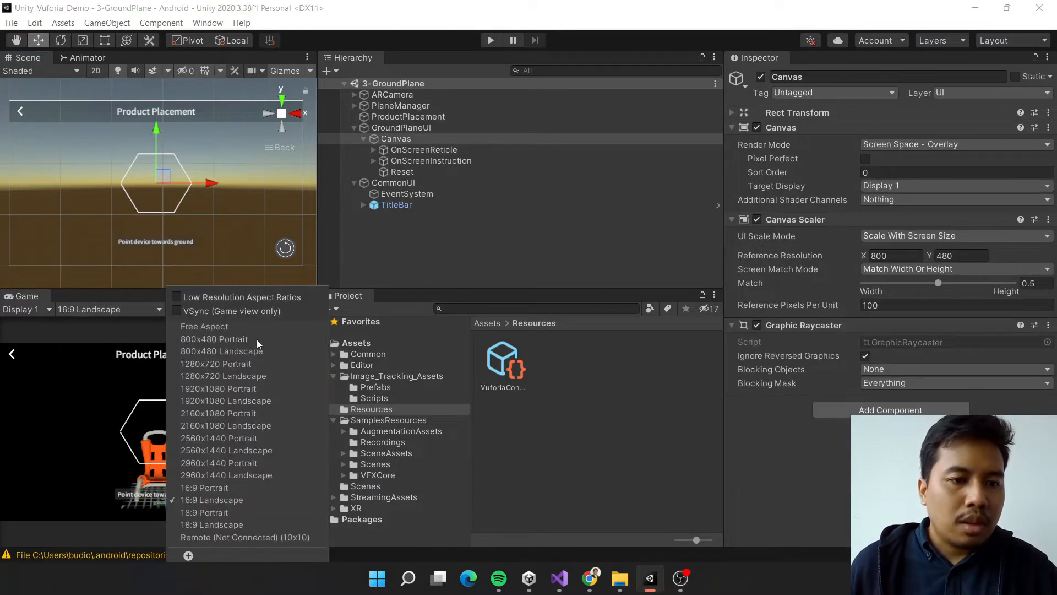
left_click(221, 514)
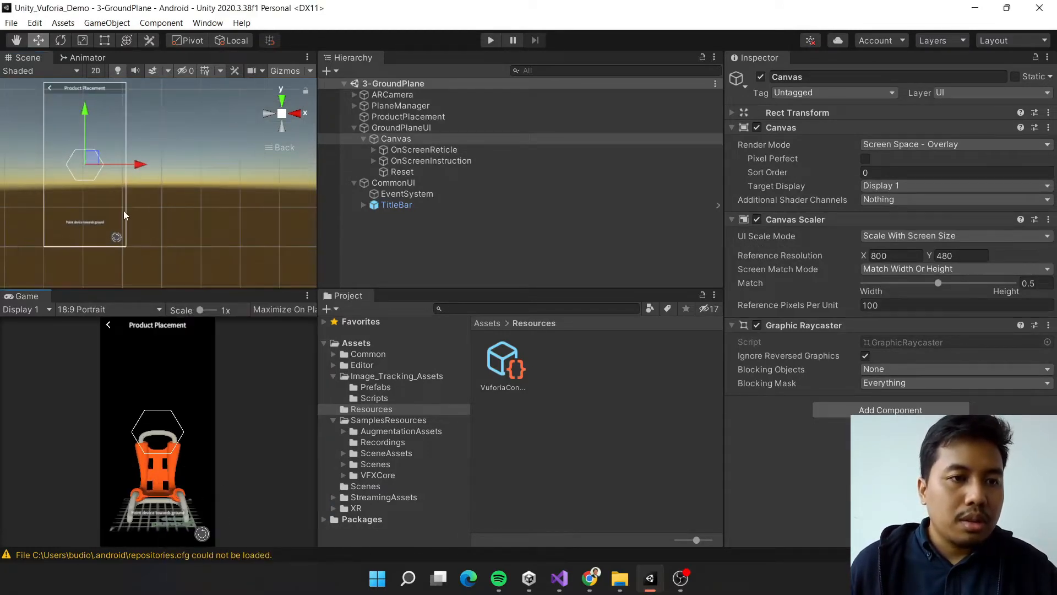
key("f")
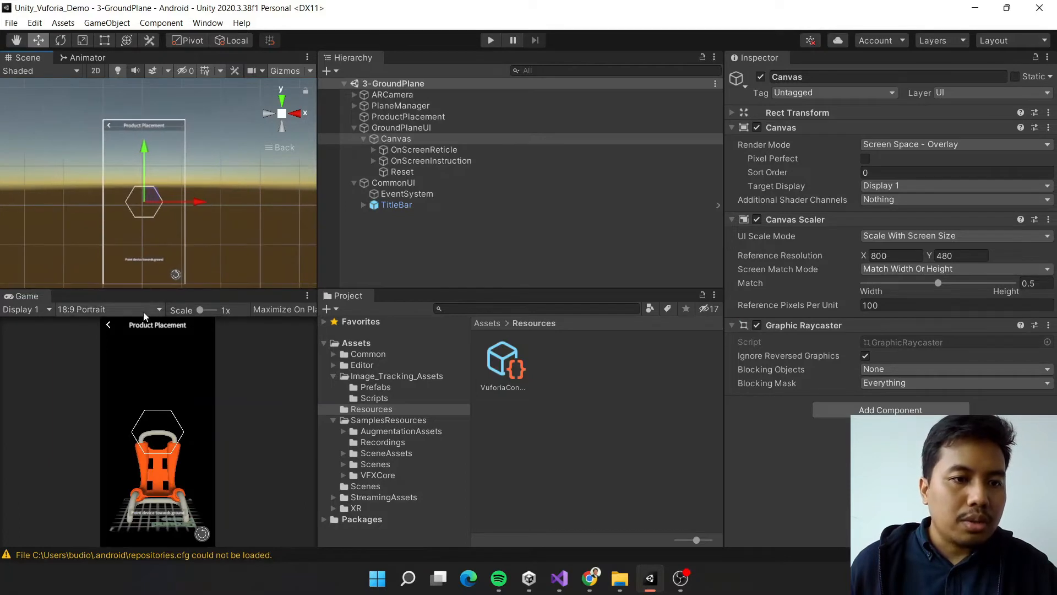
left_click(110, 309)
left_click(225, 502)
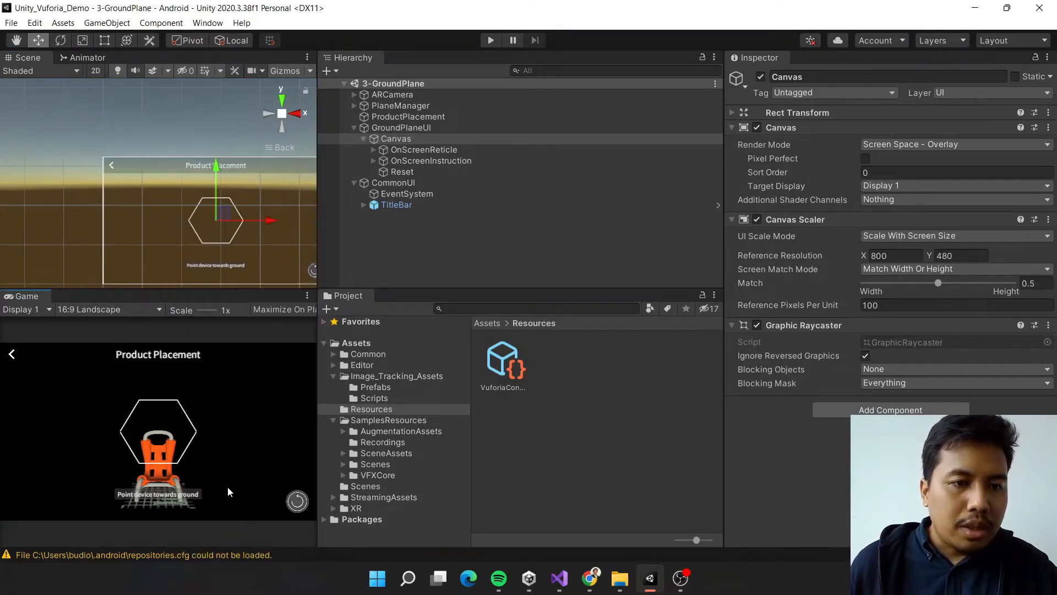
middle_click_drag(210, 227, 160, 172)
scroll(163, 168, "up", 3)
middle_click_drag(194, 132, 178, 149)
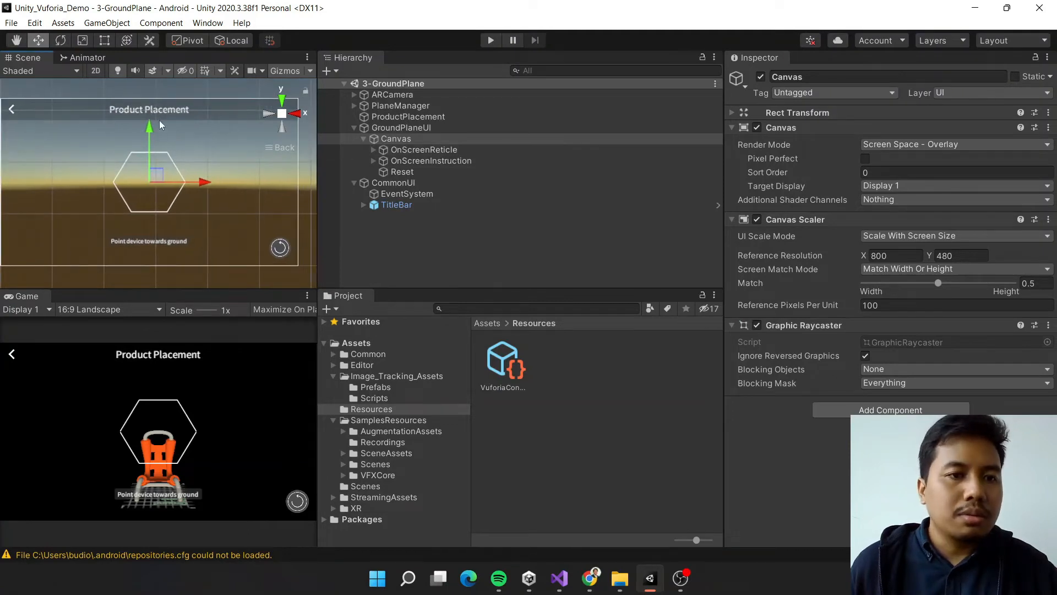
Examine the Reticle, OnScreenInstruction and Reset elements of GroundPlaneUI's Canvas, and collapse GroundPlaneUI and CommonUI.
left_click(372, 150)
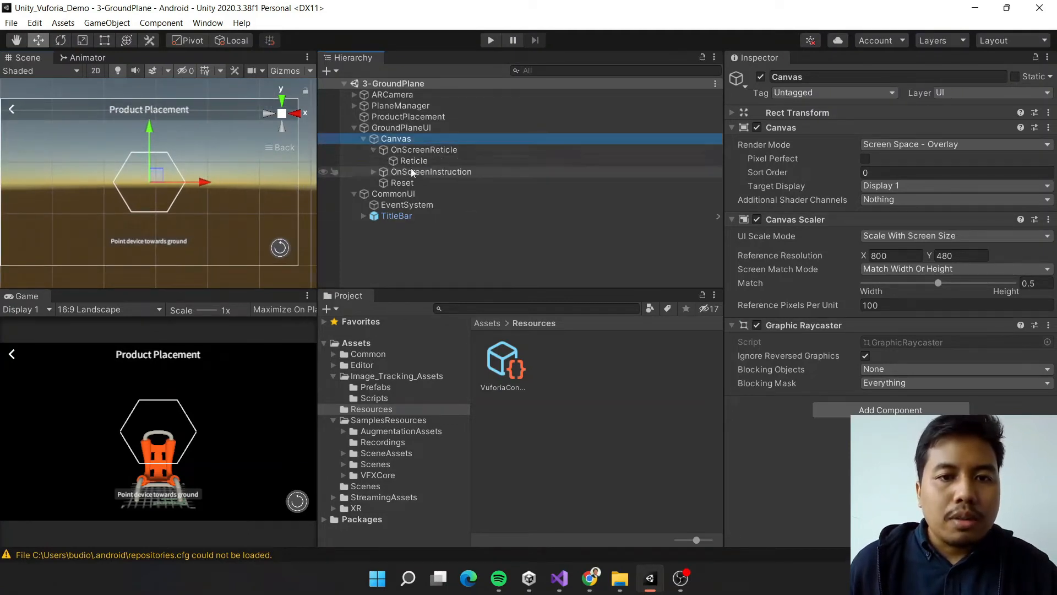
left_click(404, 163)
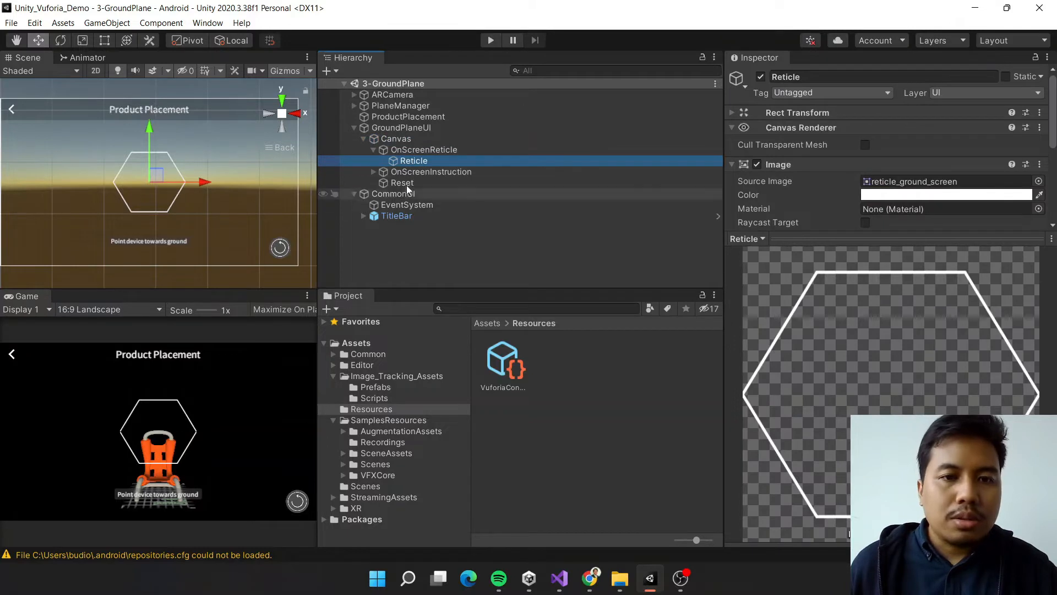
left_click(372, 172)
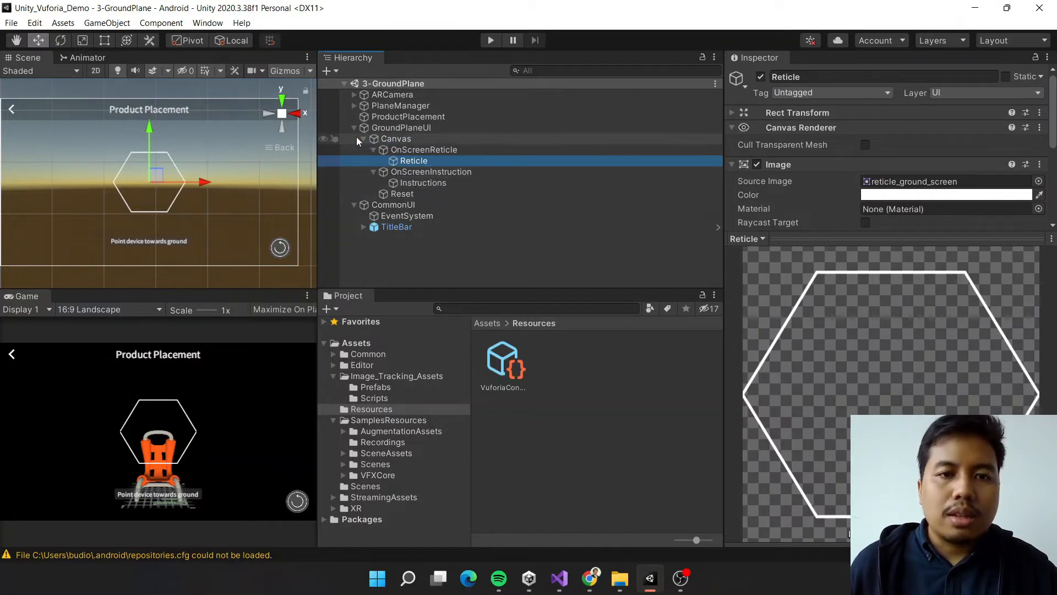
left_click(424, 184)
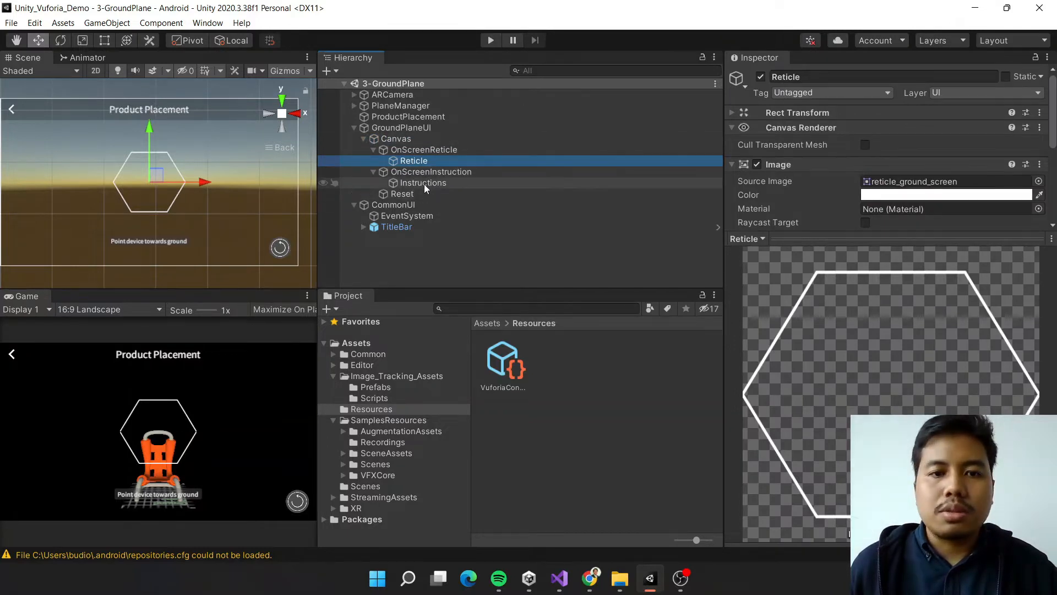
left_click(411, 195)
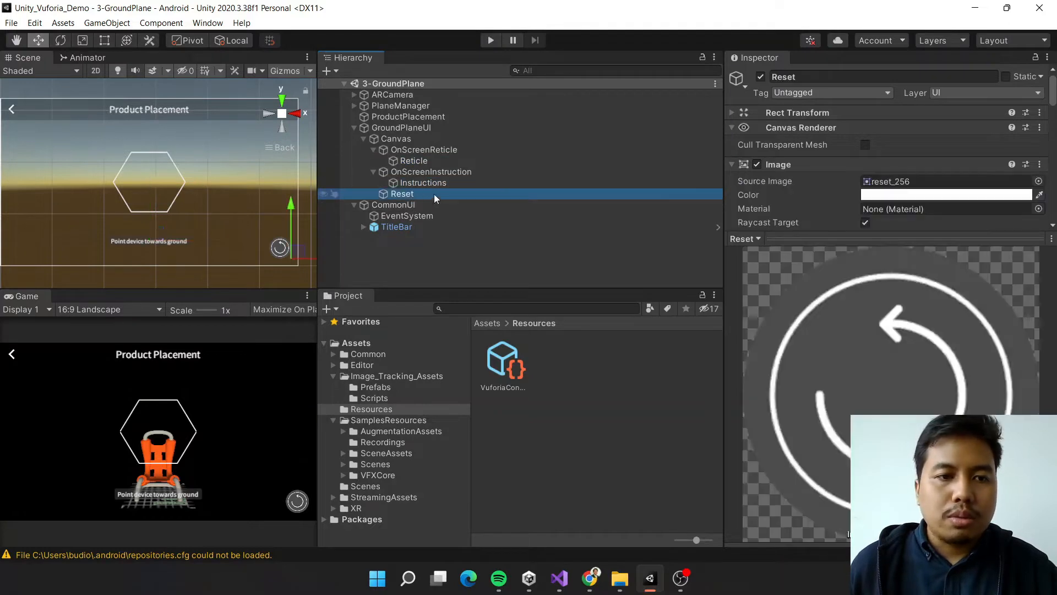
left_click(353, 128)
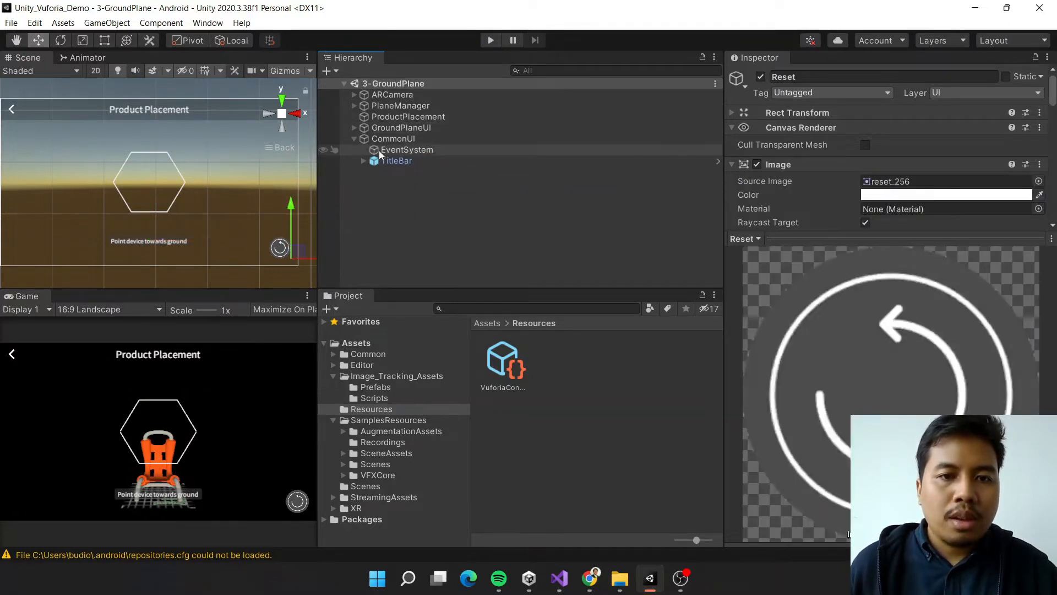
left_click(354, 138)
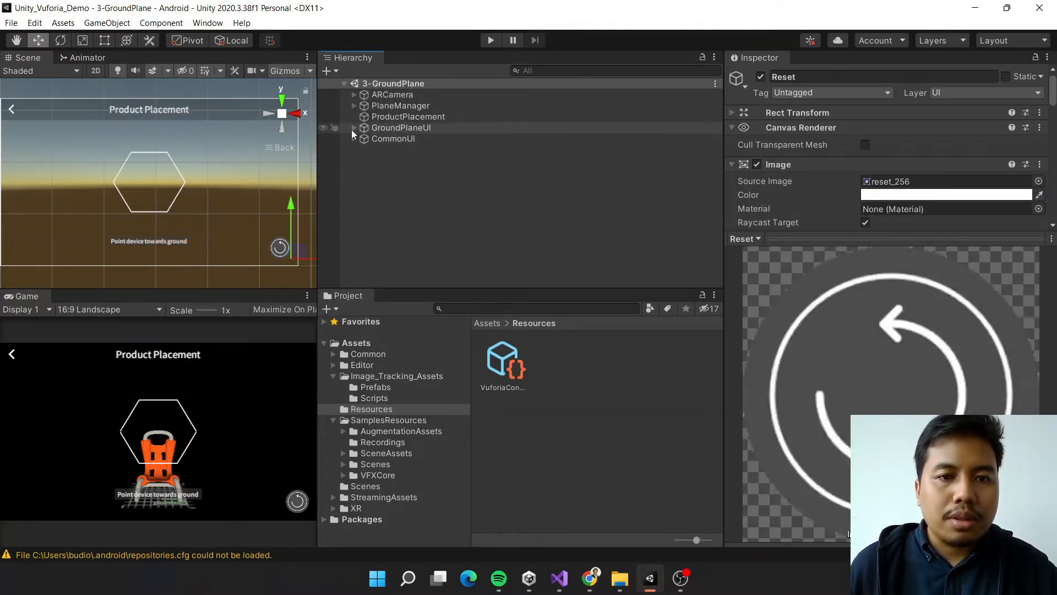
left_click(354, 127)
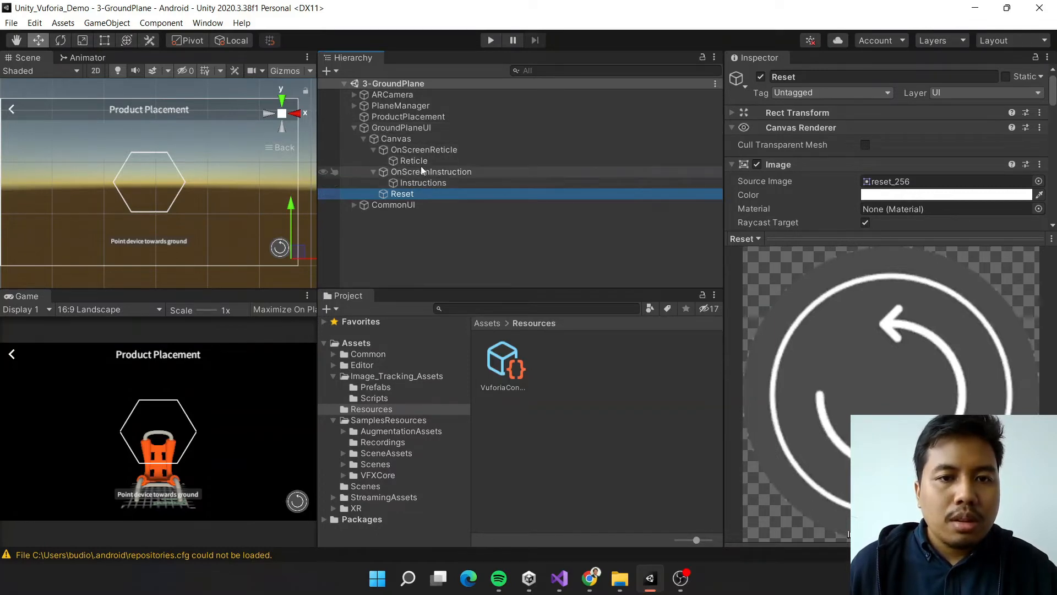
left_click(354, 128)
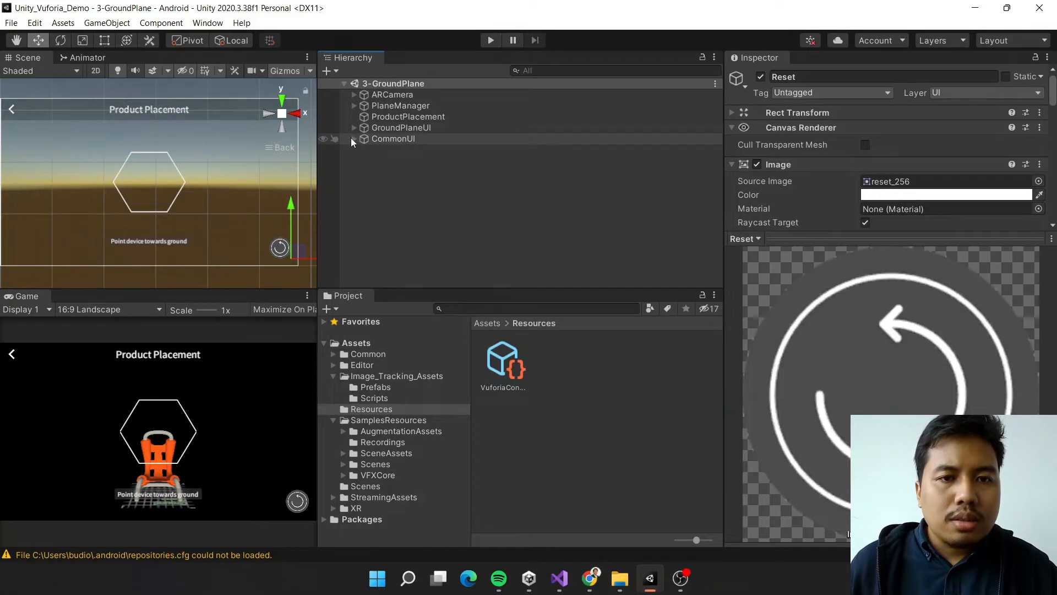
Examine the TitleBar's Canvas under CommonUI in the Scene view, and collapse CommonUI.
left_click(353, 138)
left_click(364, 161)
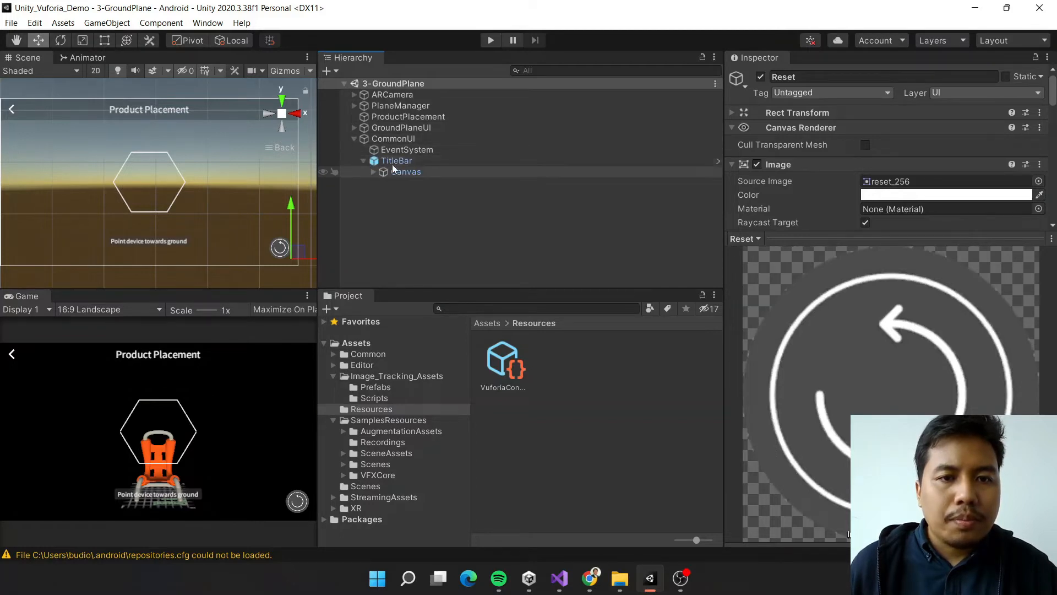
left_click(397, 172)
key("f")
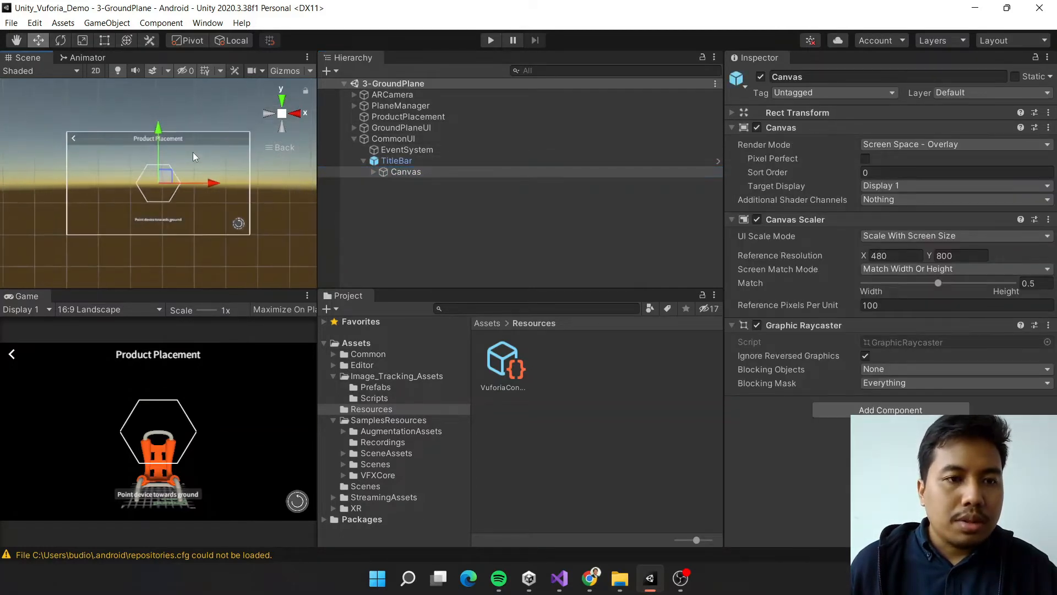
scroll(206, 163, "up", 10)
key("f")
left_click_drag(253, 158, 182, 146, "alt")
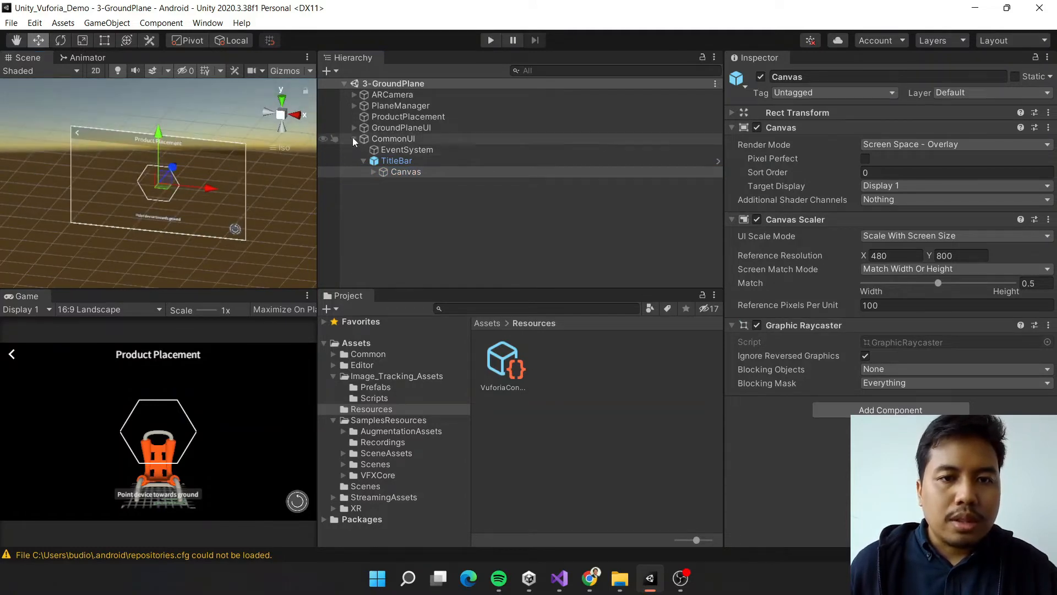
left_click(354, 138)
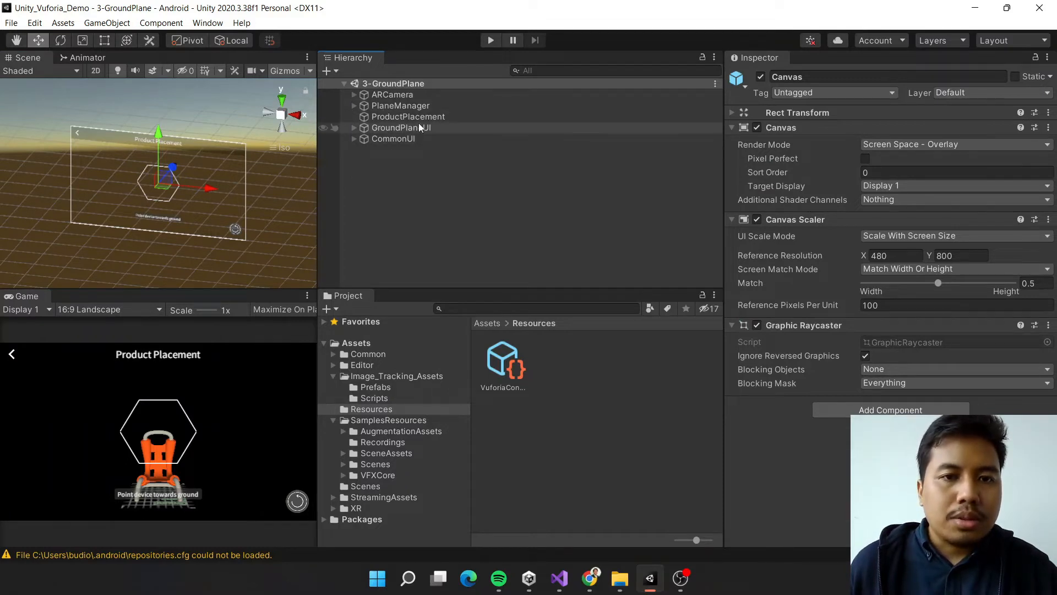
Examine ProductPlacement's script components, and view the Chair under Anchor_Placement from several angles.
left_click(372, 116)
left_click(354, 105)
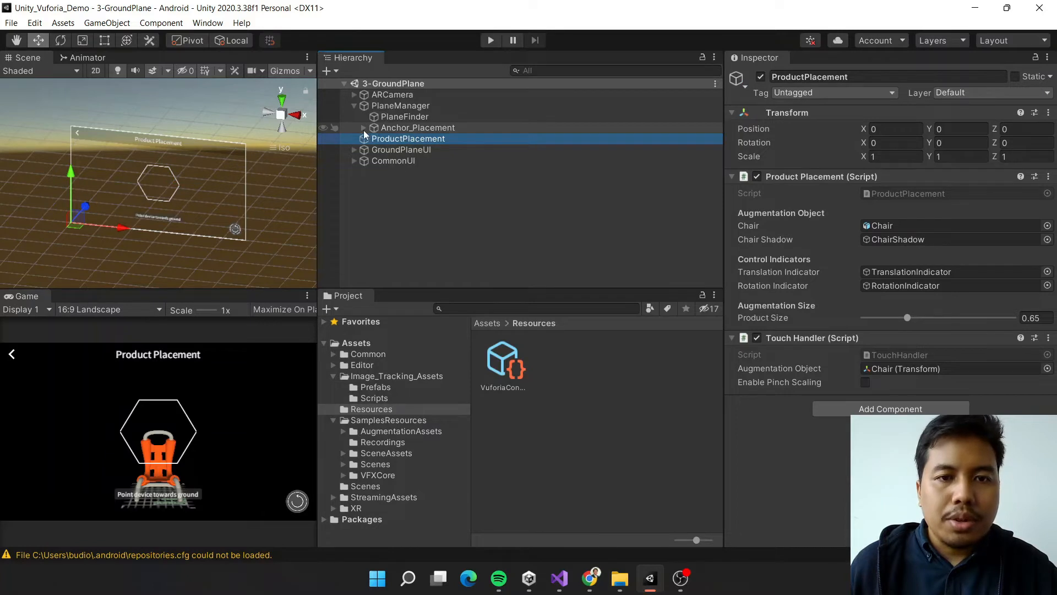
left_click(364, 128)
left_click(397, 139)
key("f")
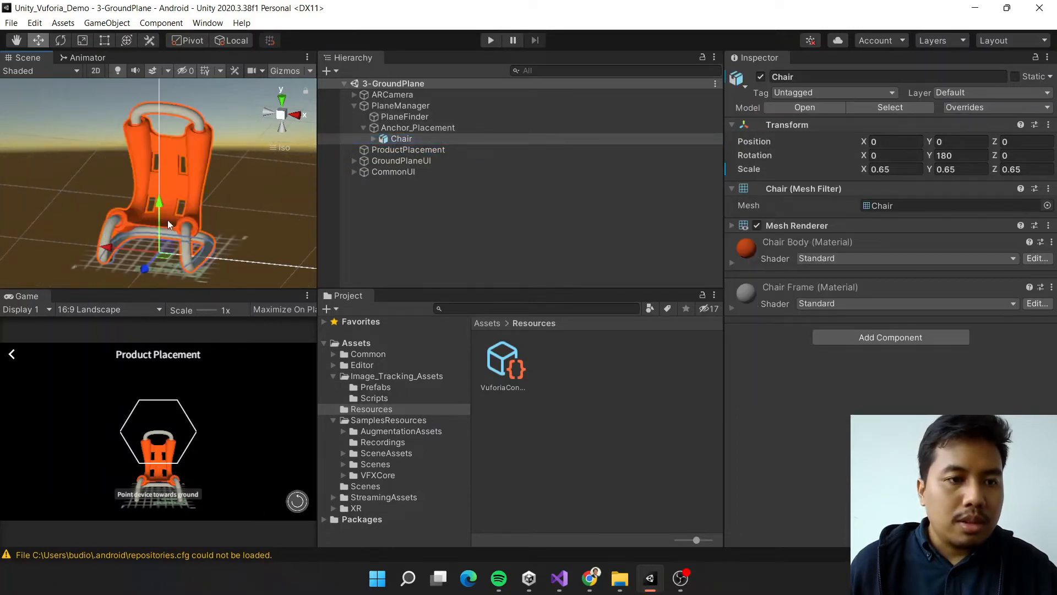
right_click_drag(204, 175, 205, 208)
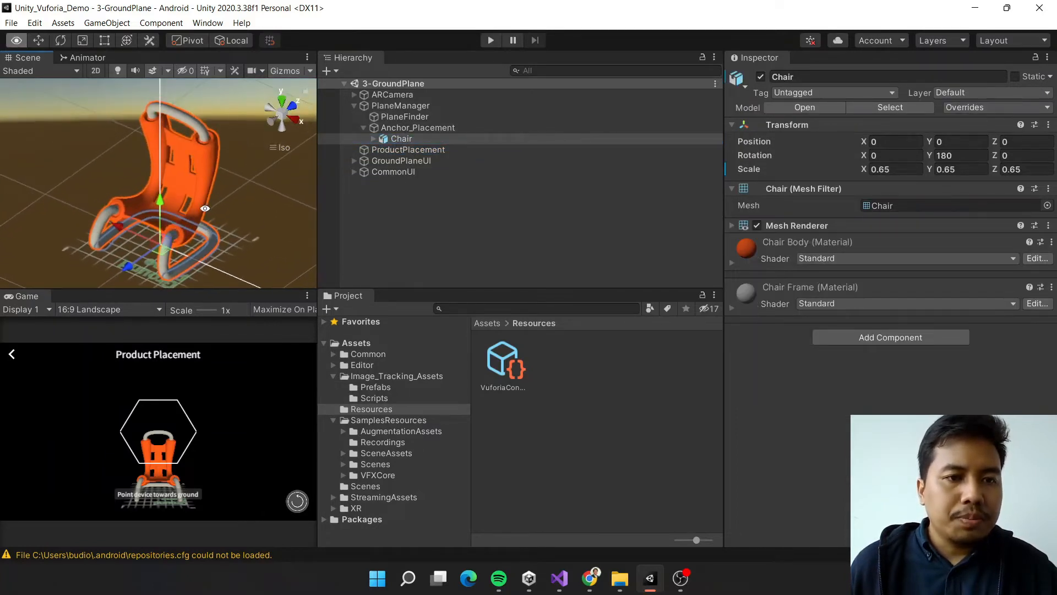
middle_click_drag(205, 207, 179, 175)
right_click_drag(192, 177, 213, 187)
middle_click_drag(211, 158, 226, 191)
right_click_drag(226, 190, 229, 173)
Enlarge the Inspector, Project and Scene areas while collapsing Image_Tracking_Assets and SamplesResources, and select the Scenes folder in Assets.
left_click_drag(723, 184, 711, 184)
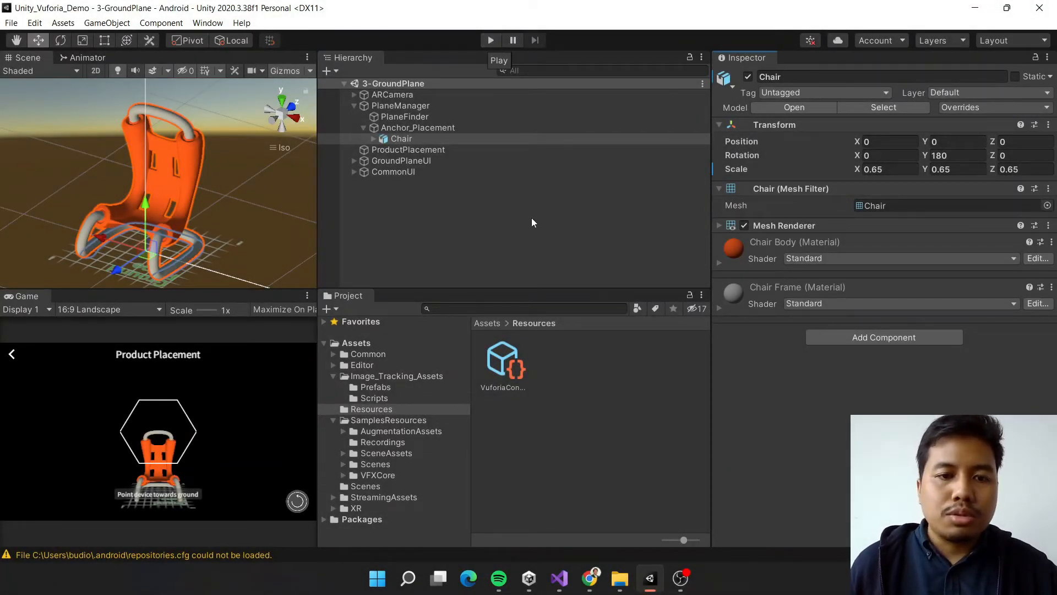
left_click(334, 376)
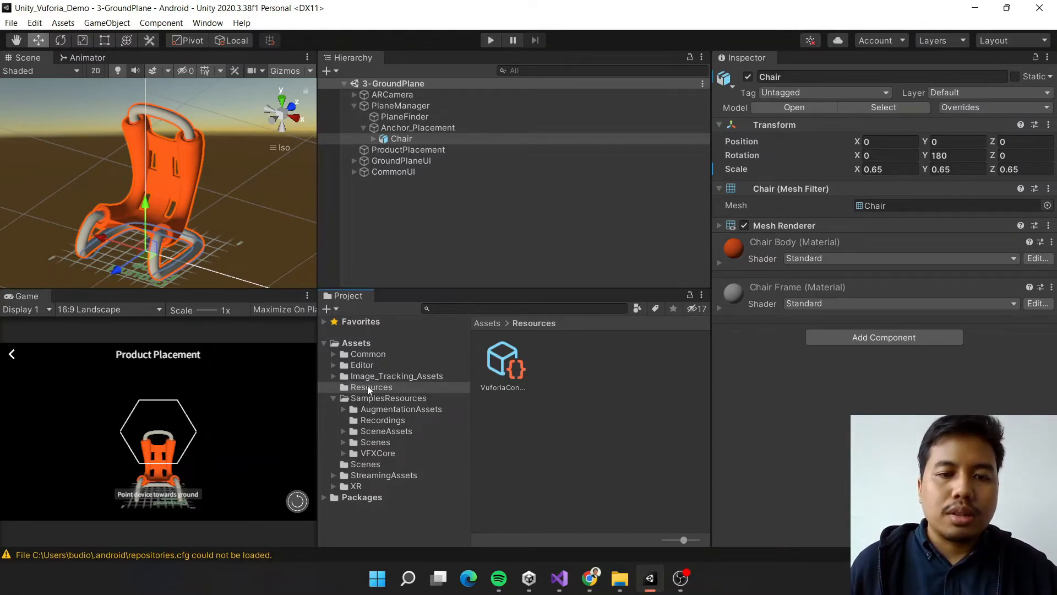
left_click(332, 399)
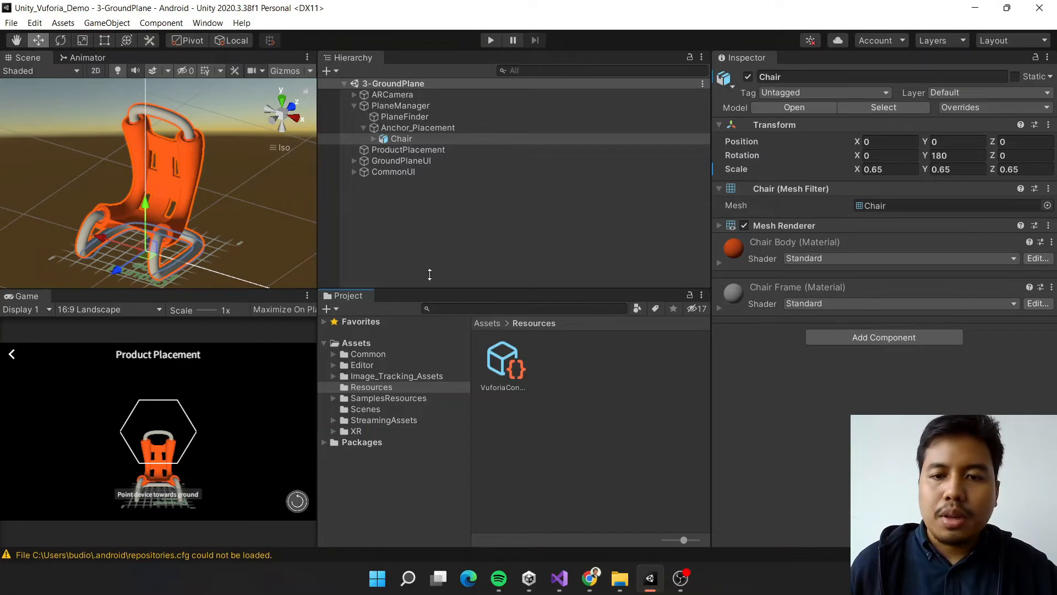
left_click_drag(480, 284, 478, 270)
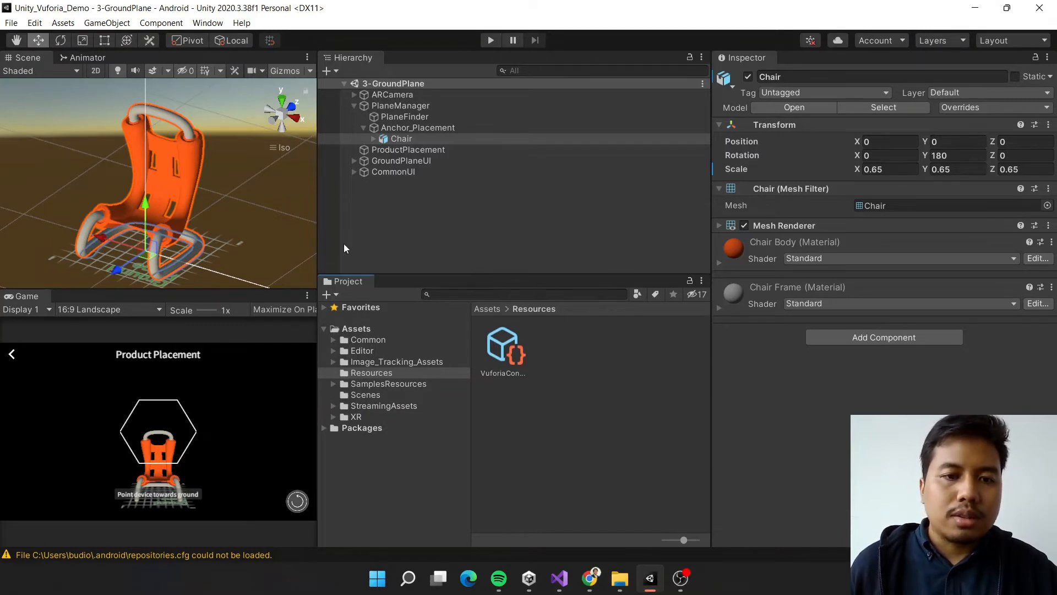
left_click_drag(317, 248, 332, 243)
left_click(391, 393)
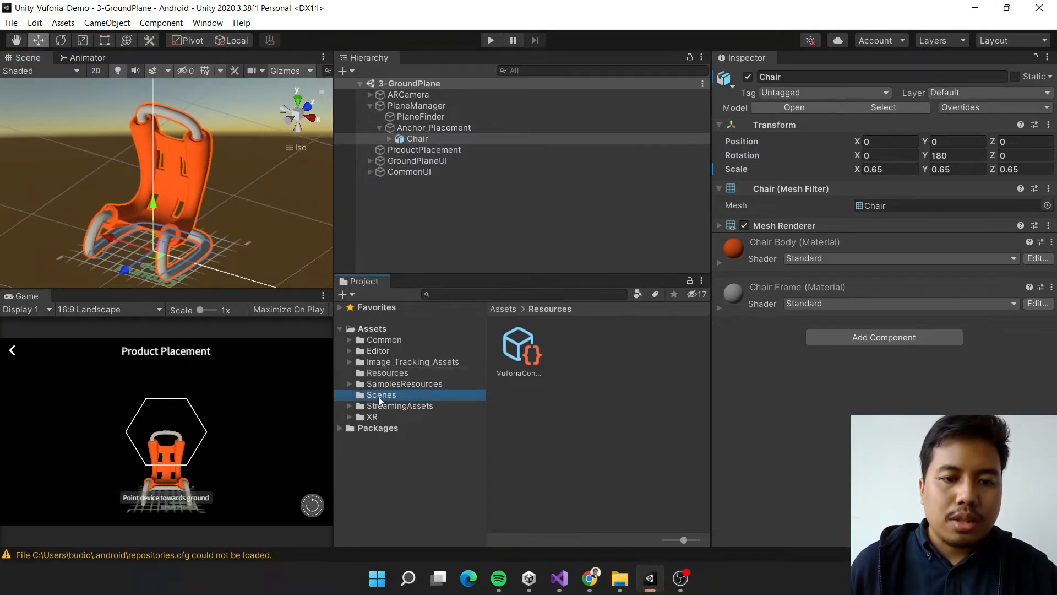
Open the Image_Tracking_1.1 scene from the Scenes folder and view its Astronaut image target in the Scene view.
left_click(567, 347)
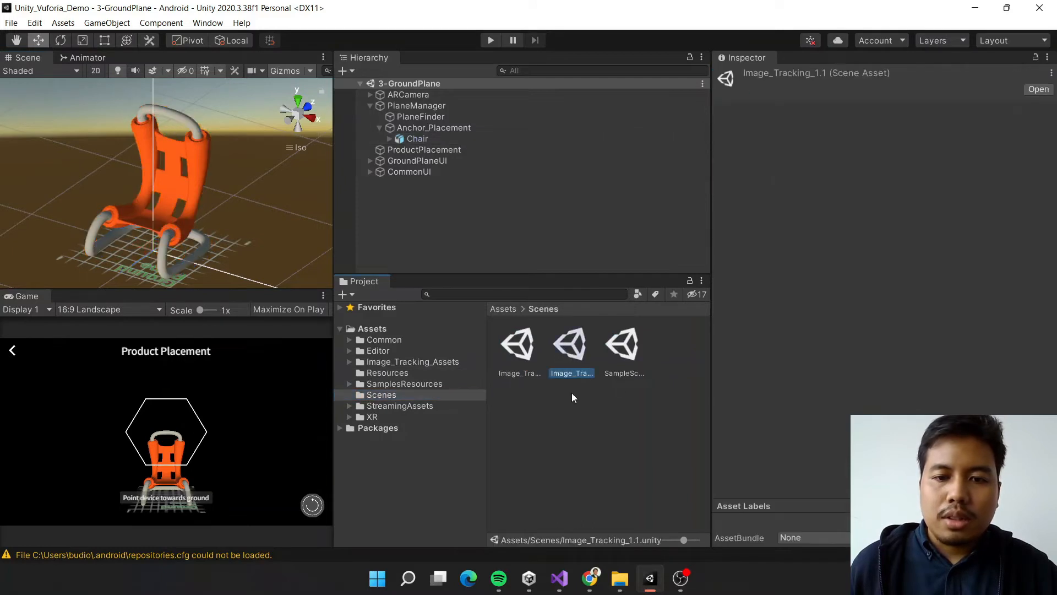
left_click(501, 346)
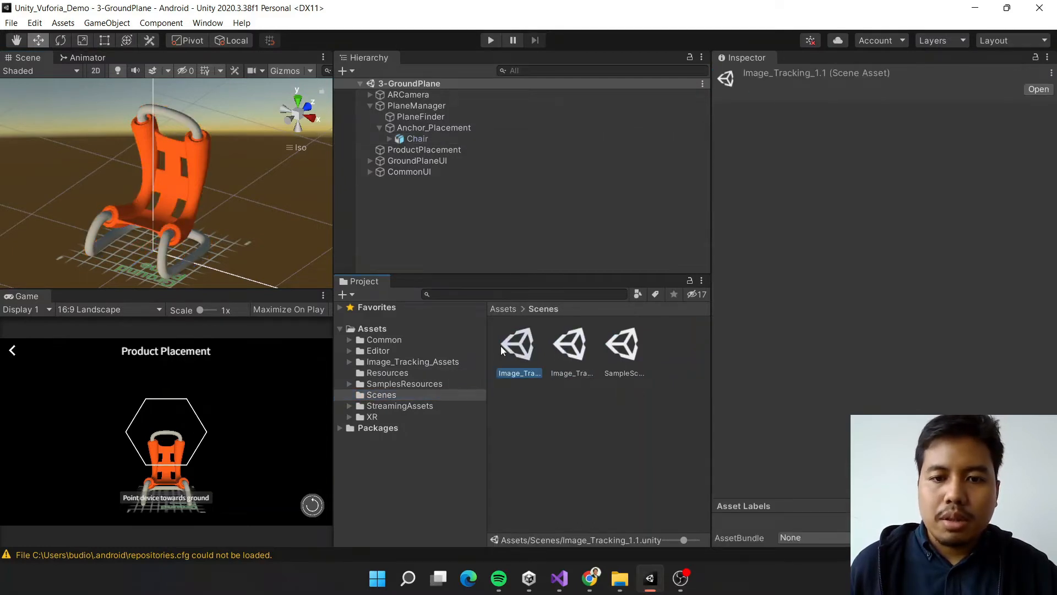
double_click(573, 348)
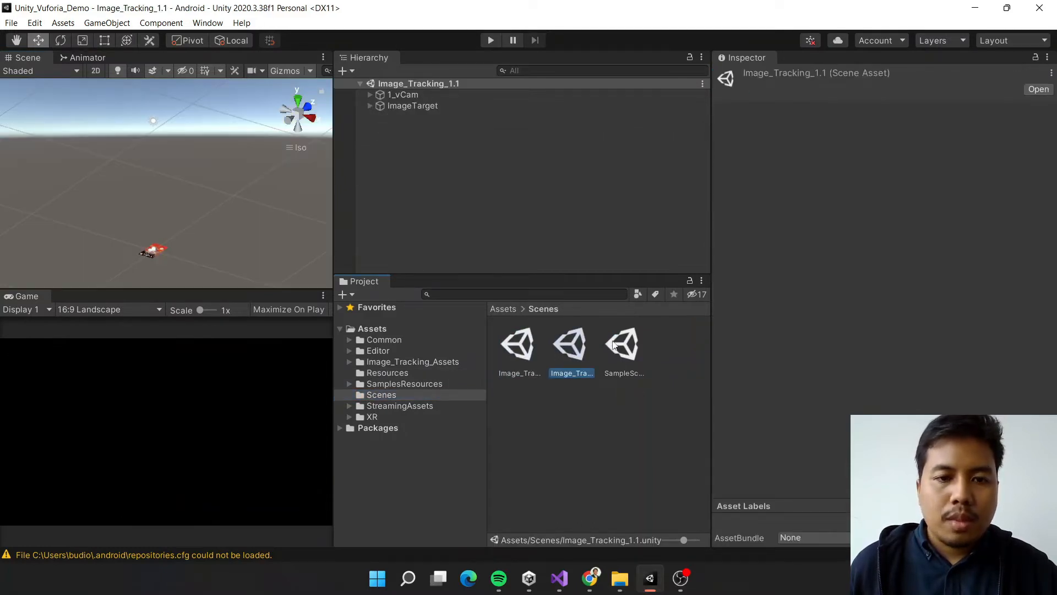
left_click_drag(201, 254, 171, 235, "alt")
scroll(171, 237, "up", 8)
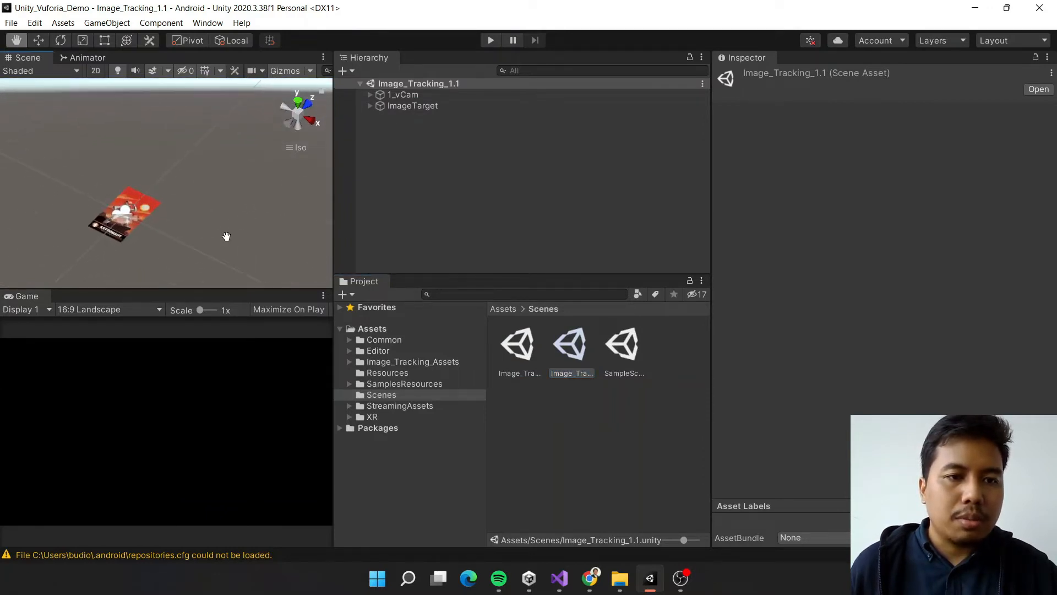
middle_click_drag(226, 236, 296, 206, "alt")
left_click_drag(248, 222, 286, 228, "alt")
Examine the components of 1_vCam, its child 1a_camLighting and the ImageTarget object.
left_click(397, 95)
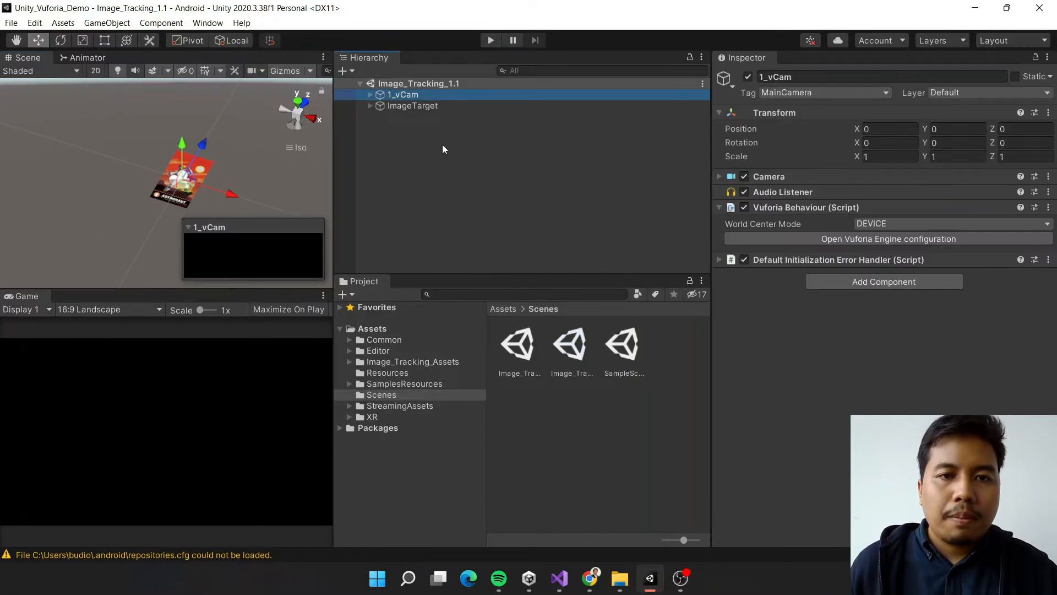
left_click(370, 95)
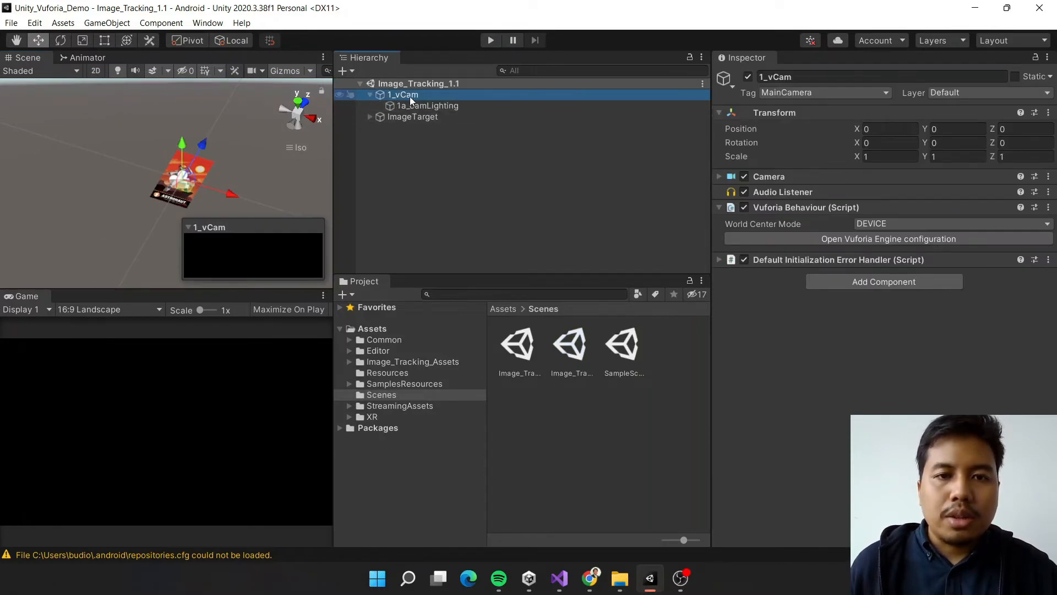
left_click(432, 107)
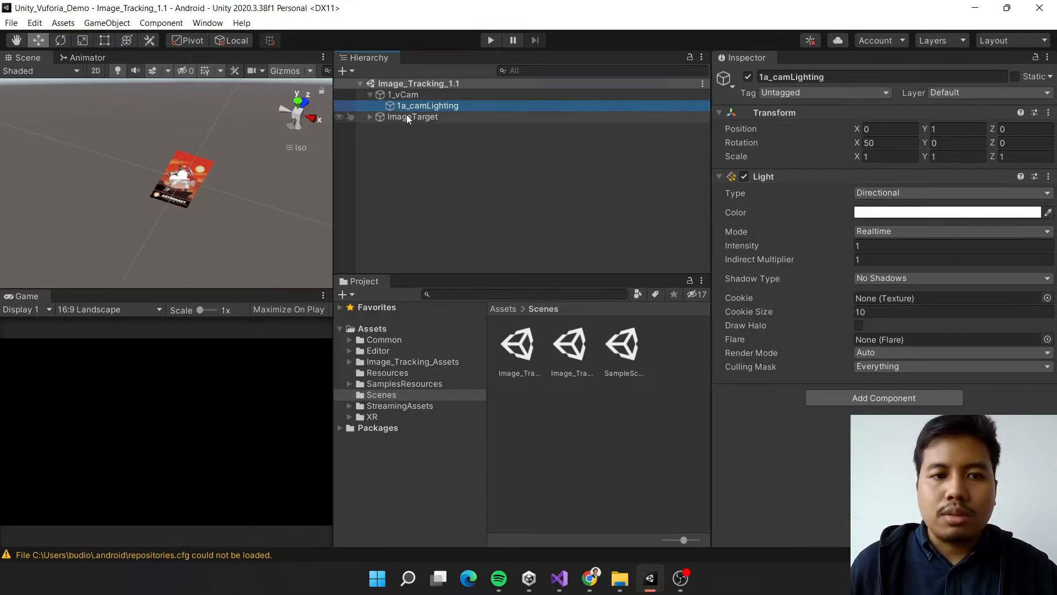
left_click(402, 96)
left_click_drag(258, 158, 282, 174, "alt")
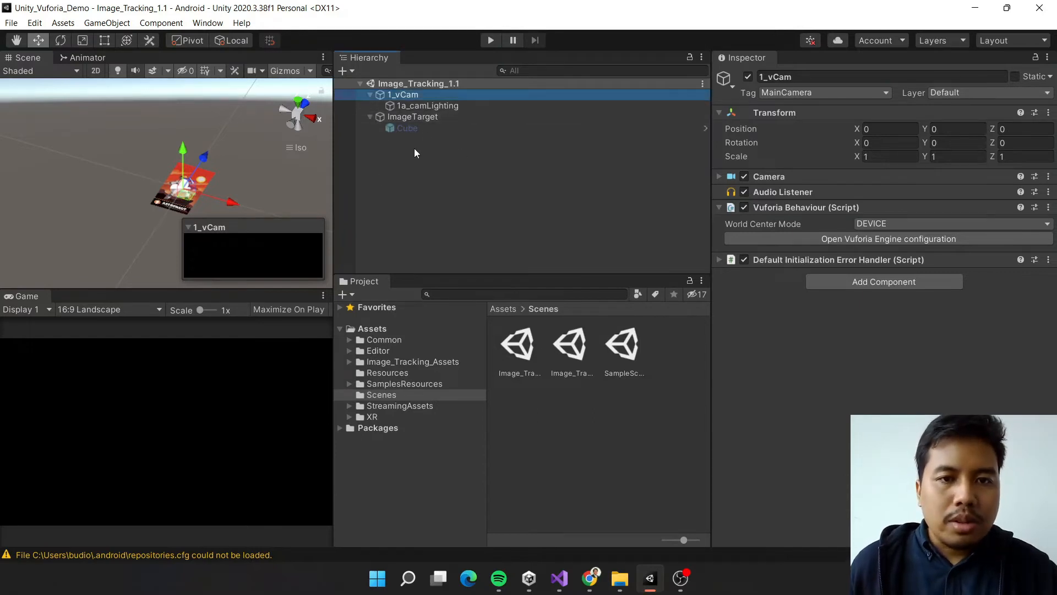
left_click(430, 117)
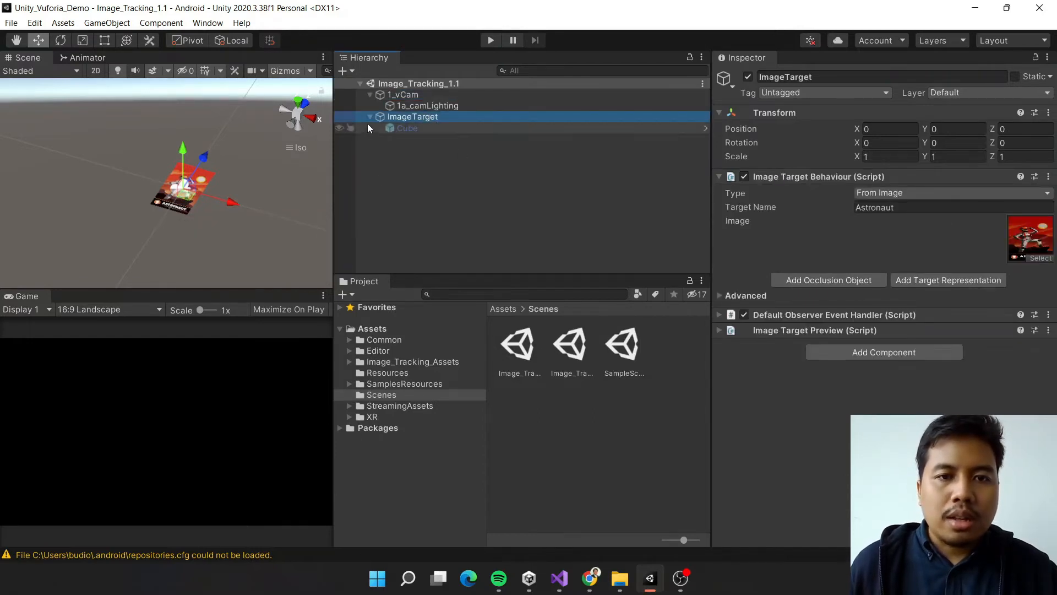
left_click(427, 117)
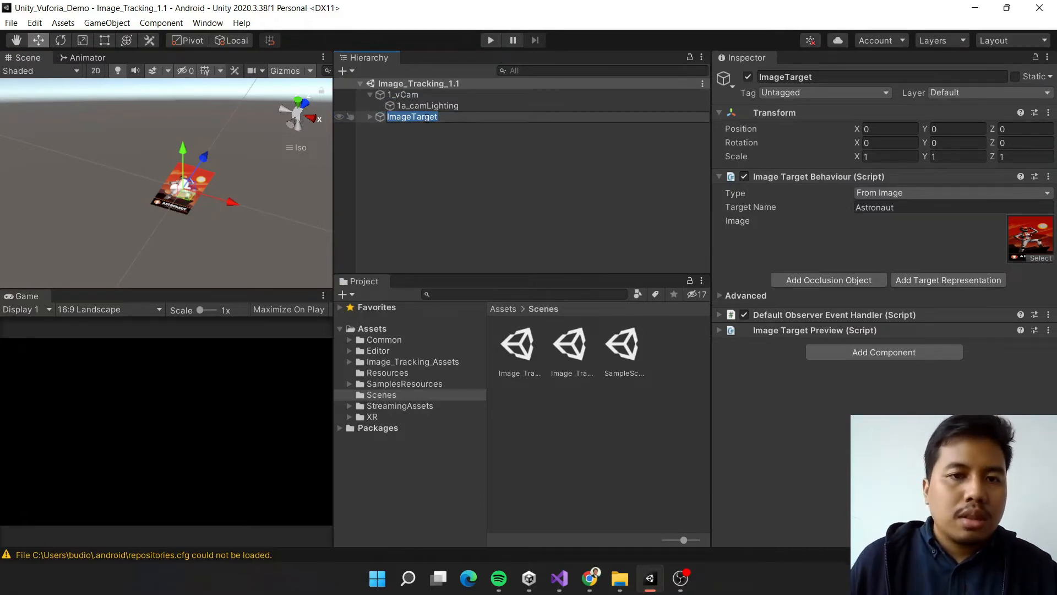
Add a new Vuforia Engine Image Target to the scene root and examine its Default Observer Event Handler settings.
left_click(412, 153)
right_click(412, 153)
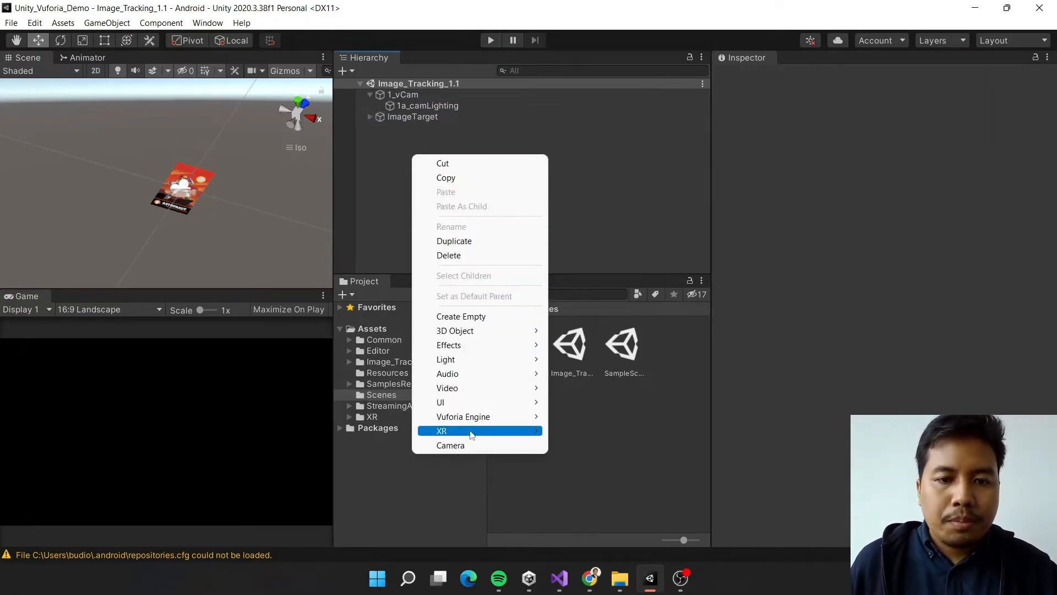
mouse_move(471, 419)
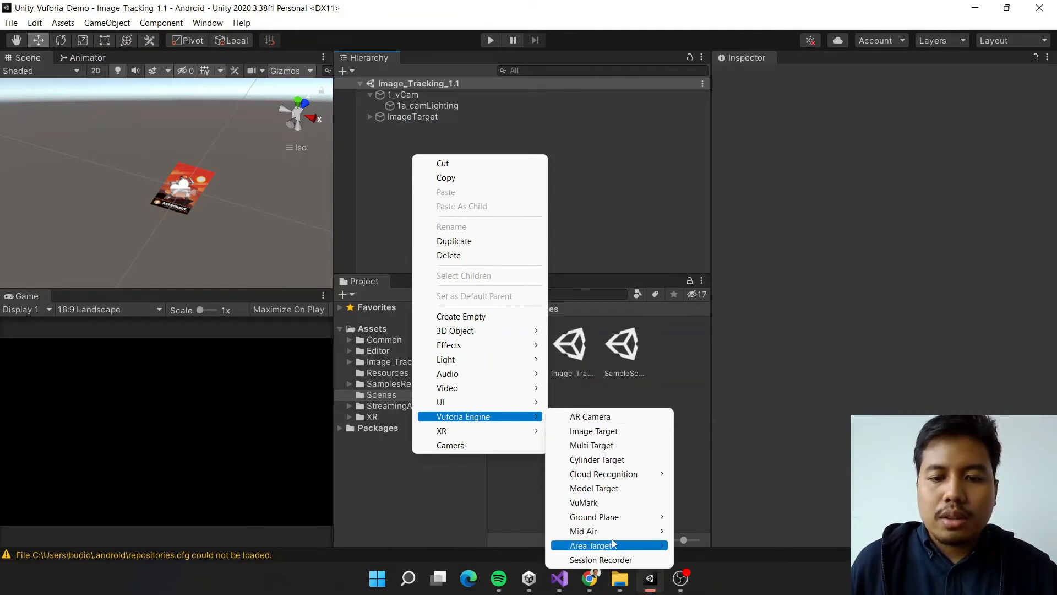
left_click(605, 432)
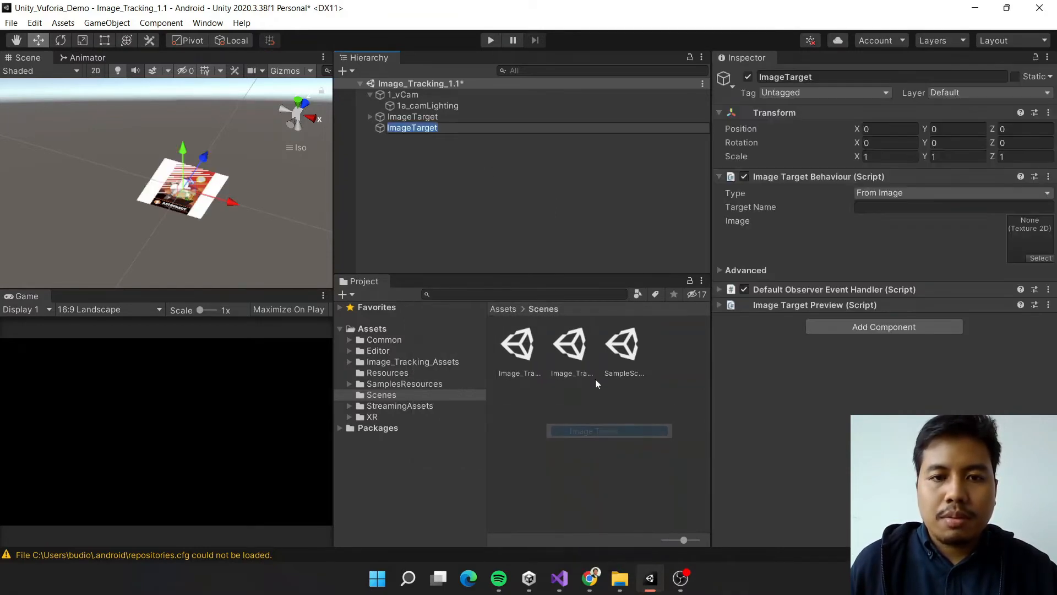
left_click(454, 151)
left_click(430, 129)
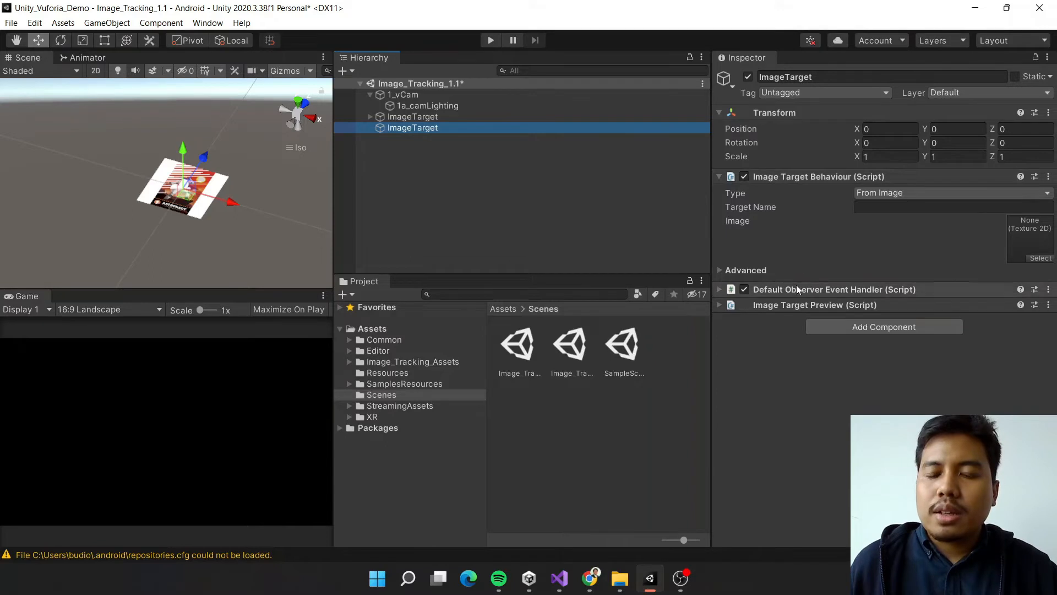
left_click(719, 290)
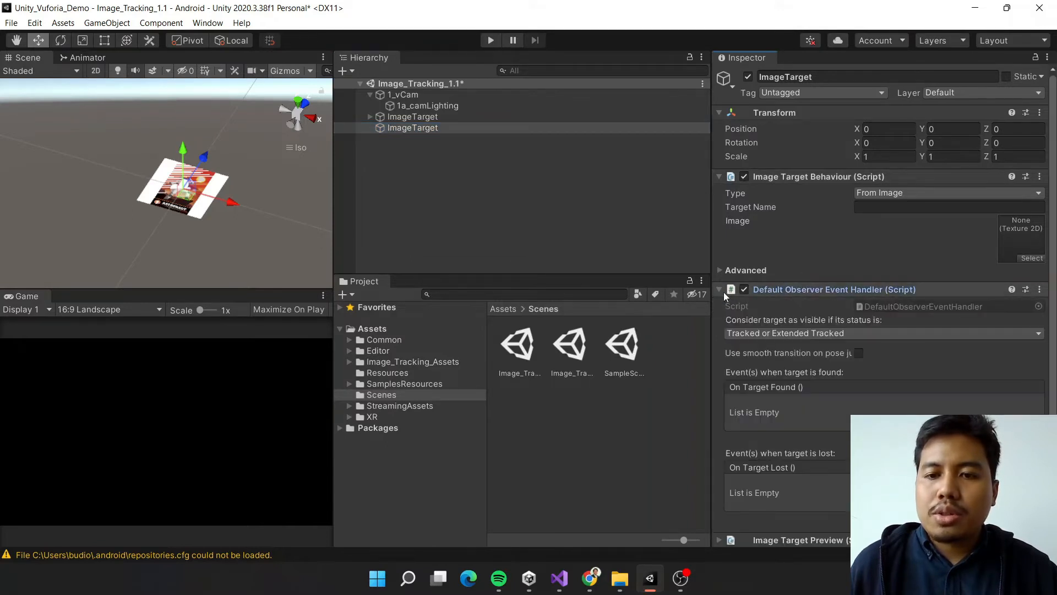
left_click(720, 291)
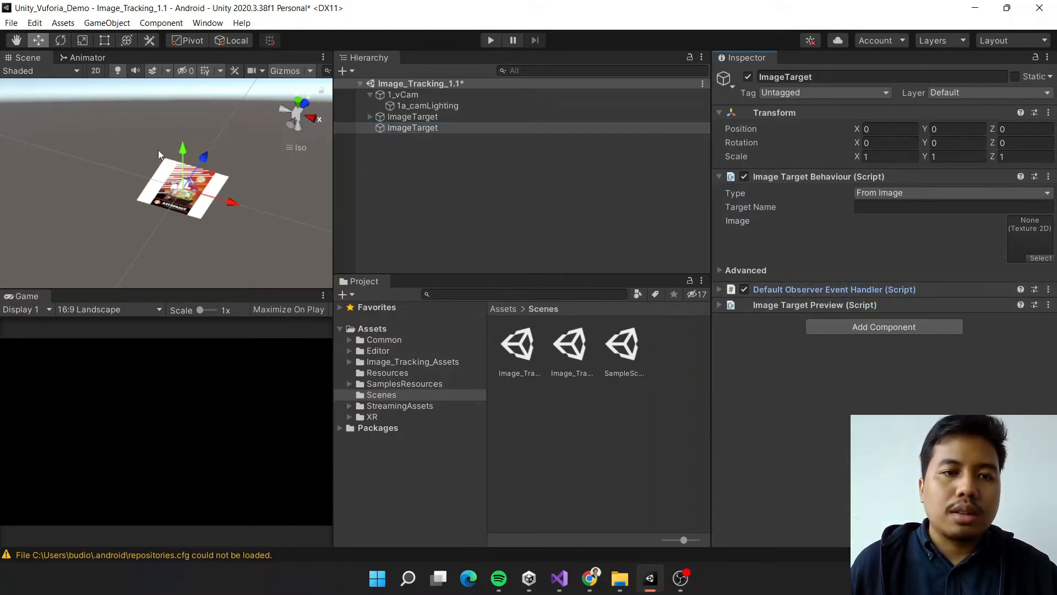
Delete the newly added empty ImageTarget from the scene.
left_click(424, 128)
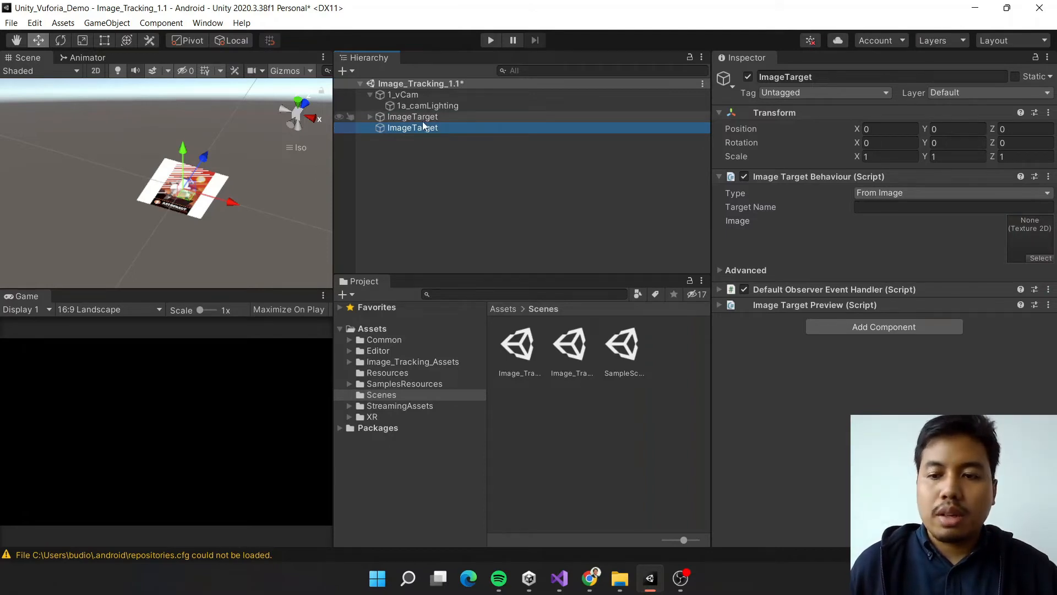
left_click(427, 129)
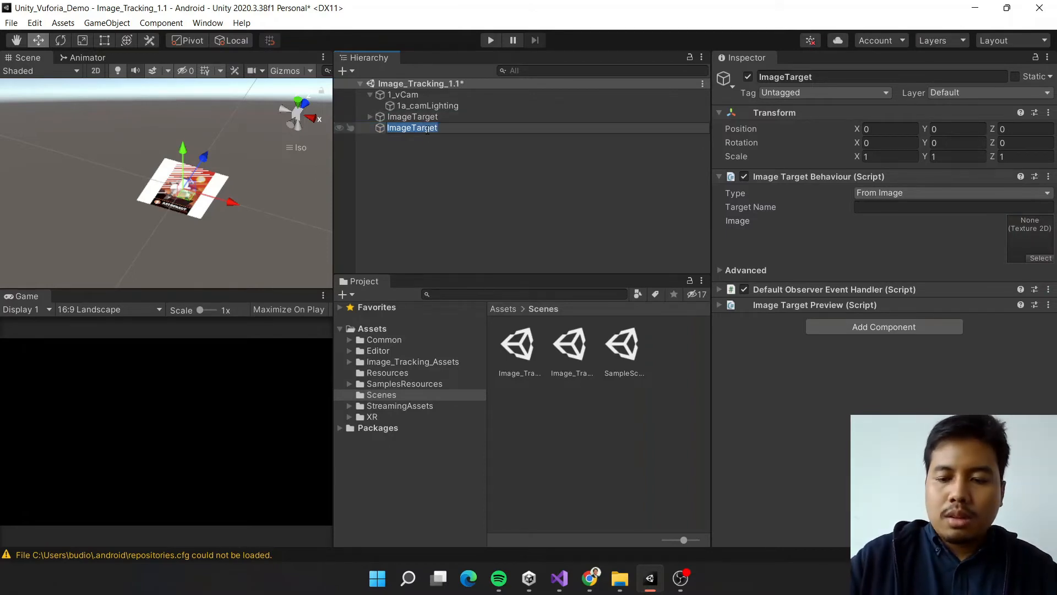
key("BackSpace")
key("Return")
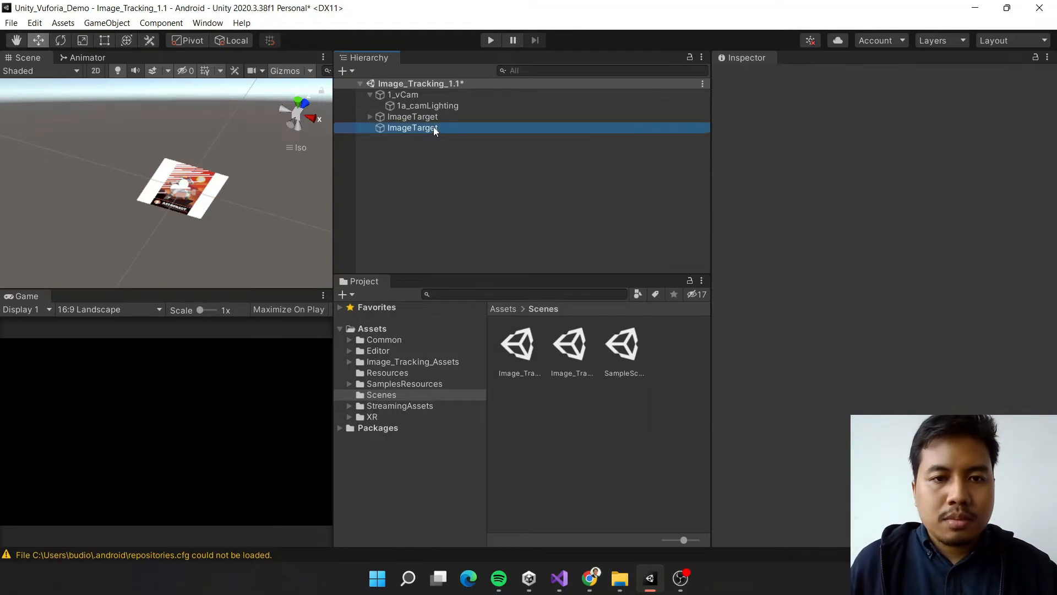
key("Delete")
Expand the Astronaut ImageTarget and activate its child Cube.
left_click(417, 118)
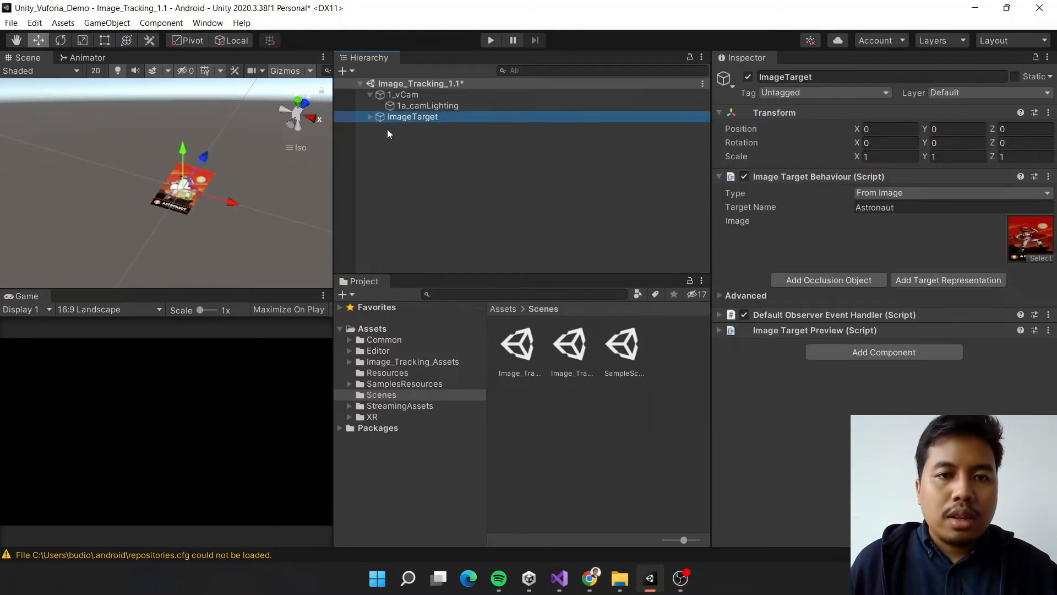
left_click(369, 116)
scroll(217, 163, "up", 5)
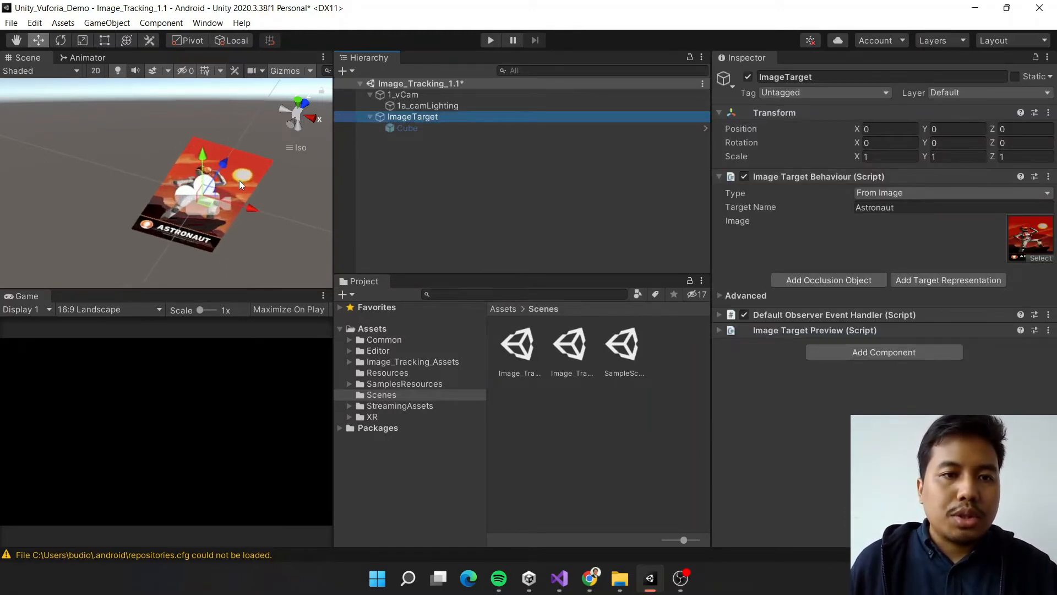
middle_click_drag(254, 170, 188, 168)
right_click_drag(188, 168, 182, 135)
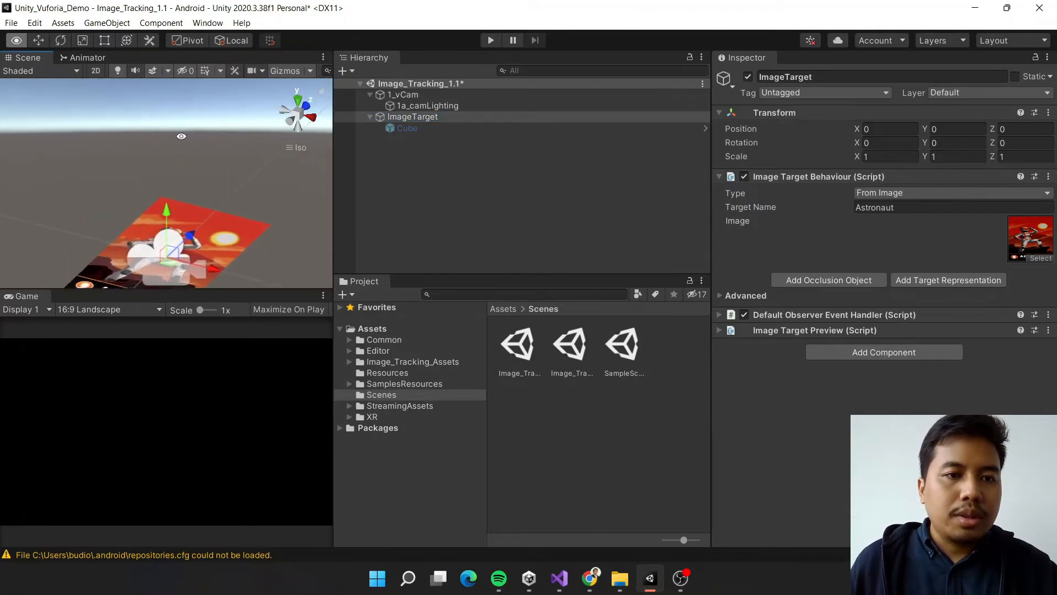
middle_click_drag(208, 165, 209, 131)
left_click(421, 130)
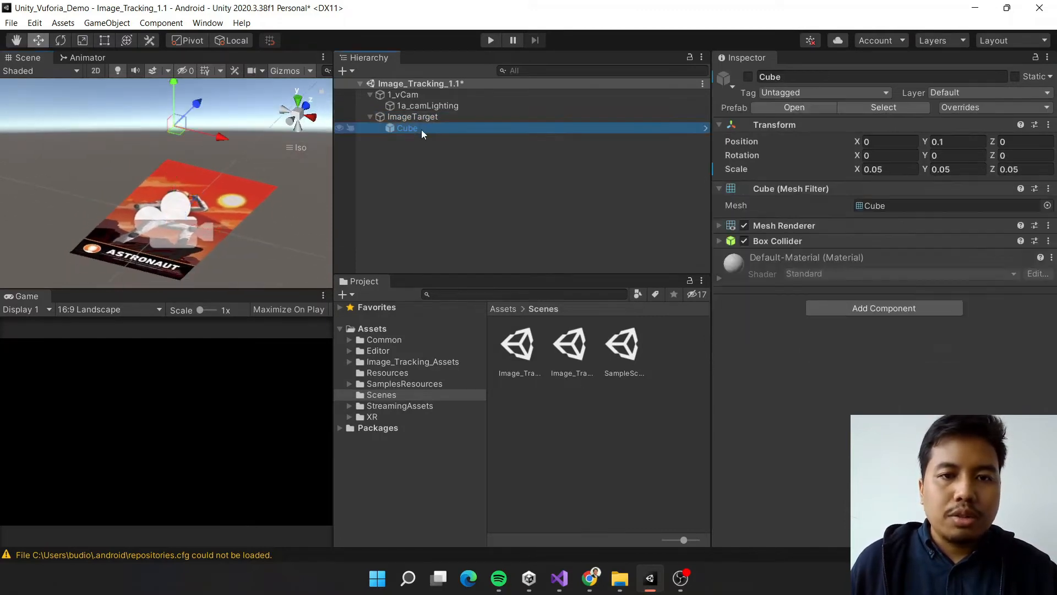
left_click(748, 77)
Examine the Cube's placement above the Astronaut image from several angles and distances.
right_click_drag(228, 140, 219, 122)
scroll(219, 122, "down", 2)
scroll(199, 138, "down", 2)
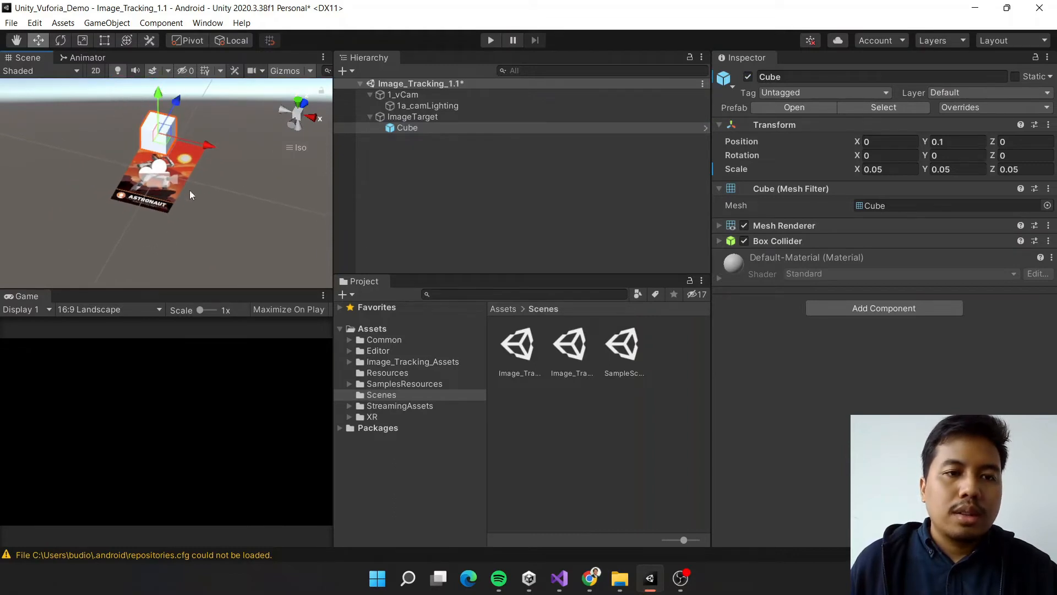
middle_click_drag(182, 175, 197, 196)
right_click_drag(206, 230, 246, 188)
left_click(180, 209)
scroll(164, 229, "up", 6)
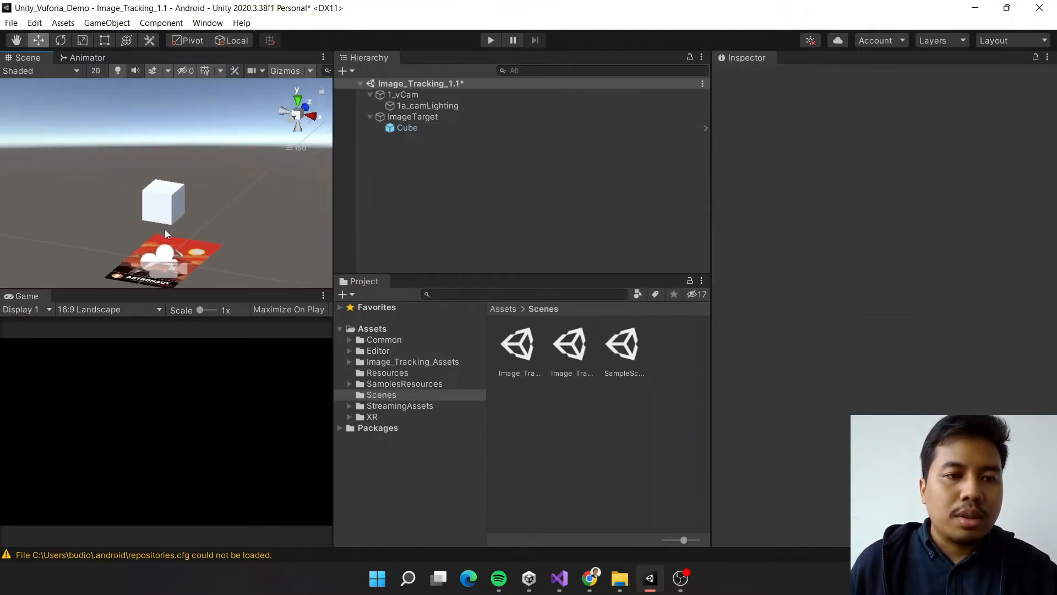
middle_click_drag(204, 234, 215, 177)
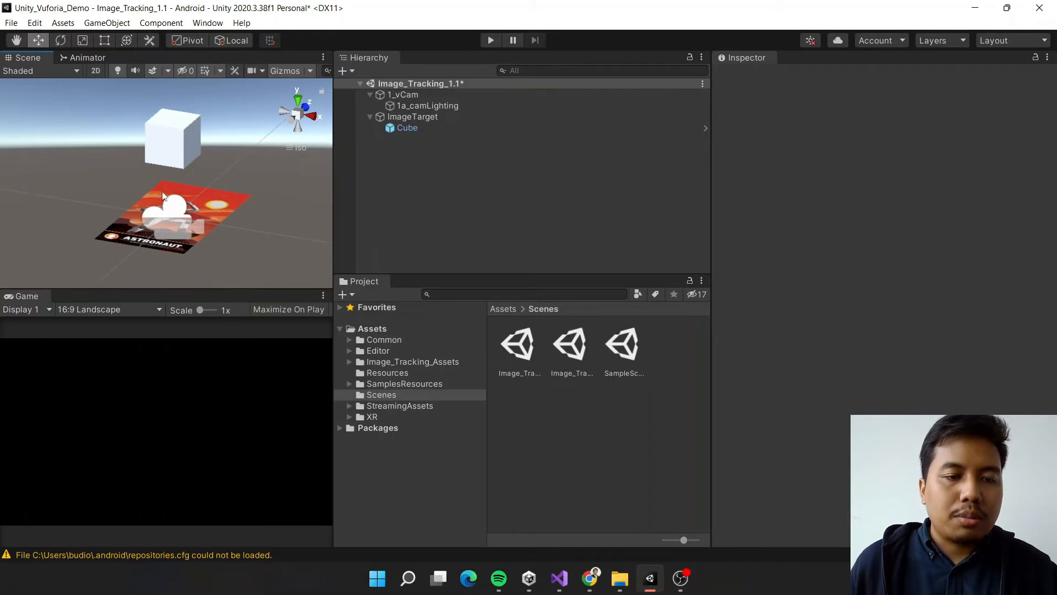
right_click_drag(193, 182, 205, 223)
middle_click_drag(219, 159, 196, 207)
Try raising the ImageTarget along its Y axis, and undo the move.
left_click(186, 190)
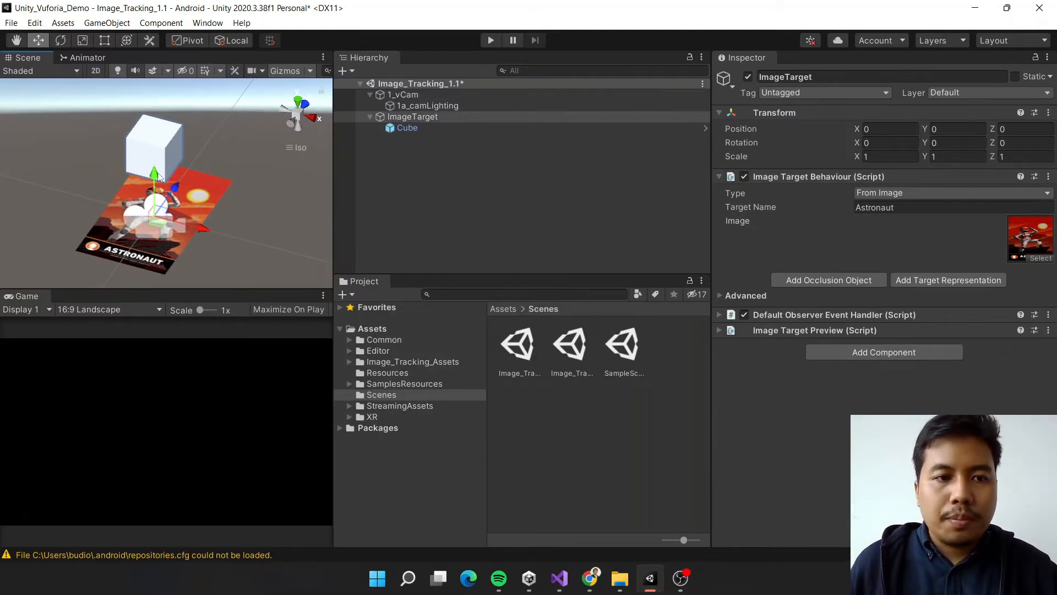
left_click_drag(159, 176, 153, 153)
key("ctrl+z")
Lower the Cube to a Y position of about 0.0744, and set its Y position back to 0.1.
left_click(160, 152)
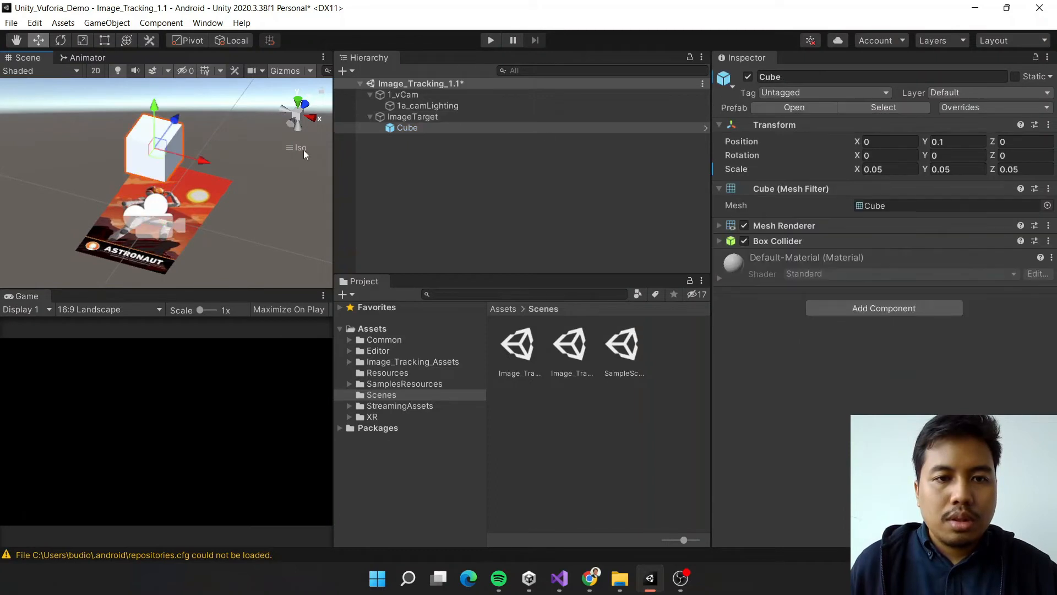
left_click(418, 127)
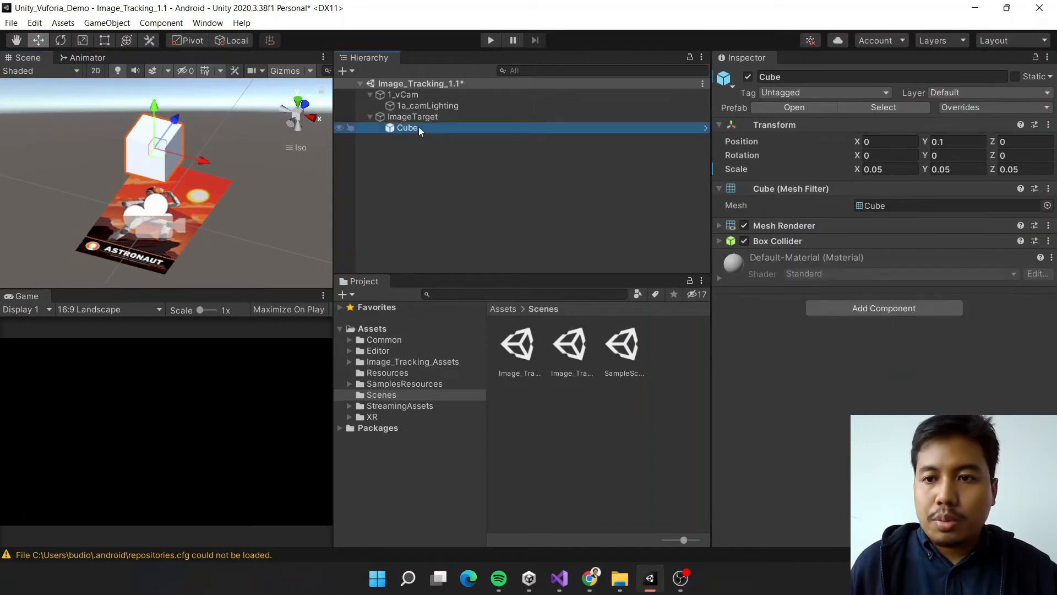
left_click(953, 145)
left_click_drag(155, 108, 156, 130)
left_click(952, 141)
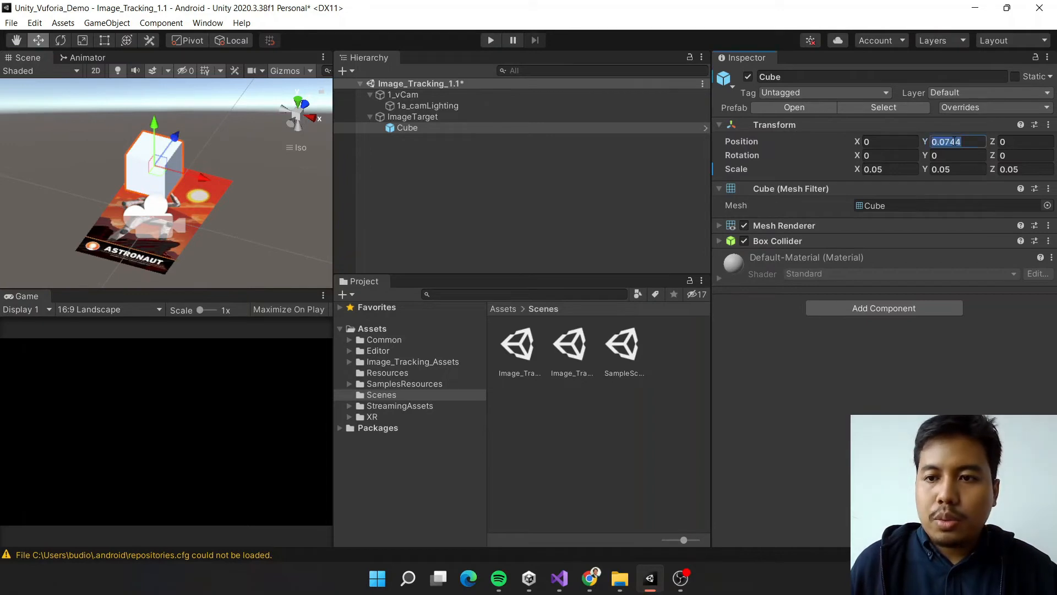
type("0.1")
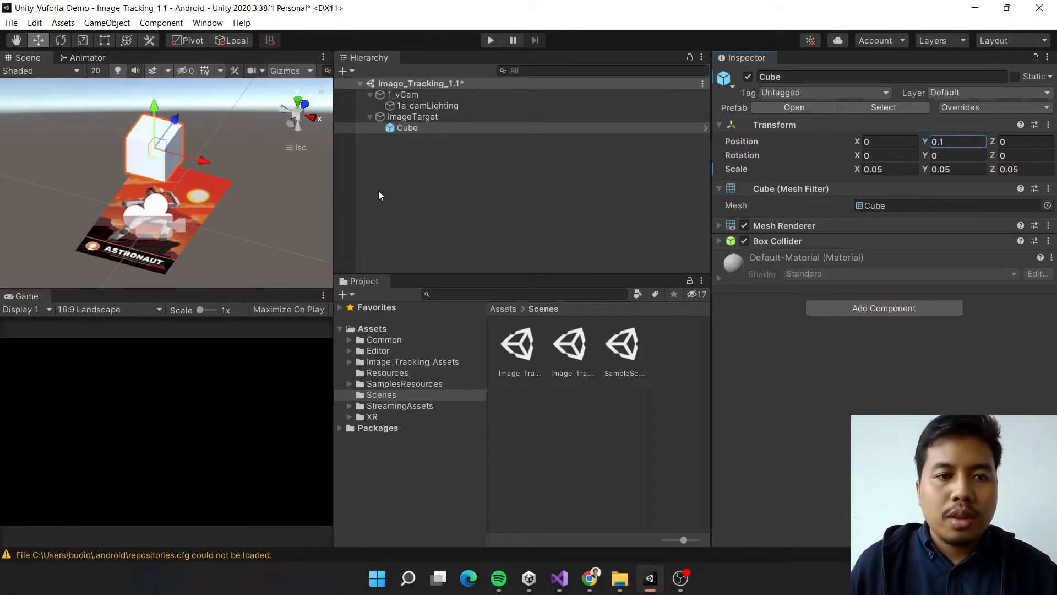
Set the Cube's Y position to 0, and raise it along the Y axis to sit slightly above the Astronaut image.
left_click_drag(267, 202, 192, 229, "alt")
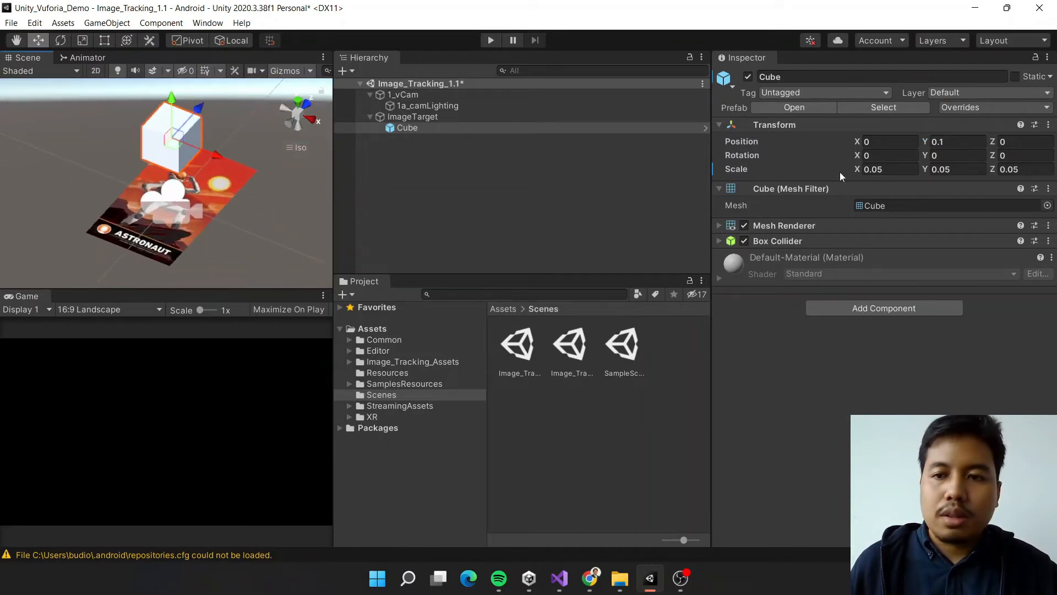
left_click(960, 142)
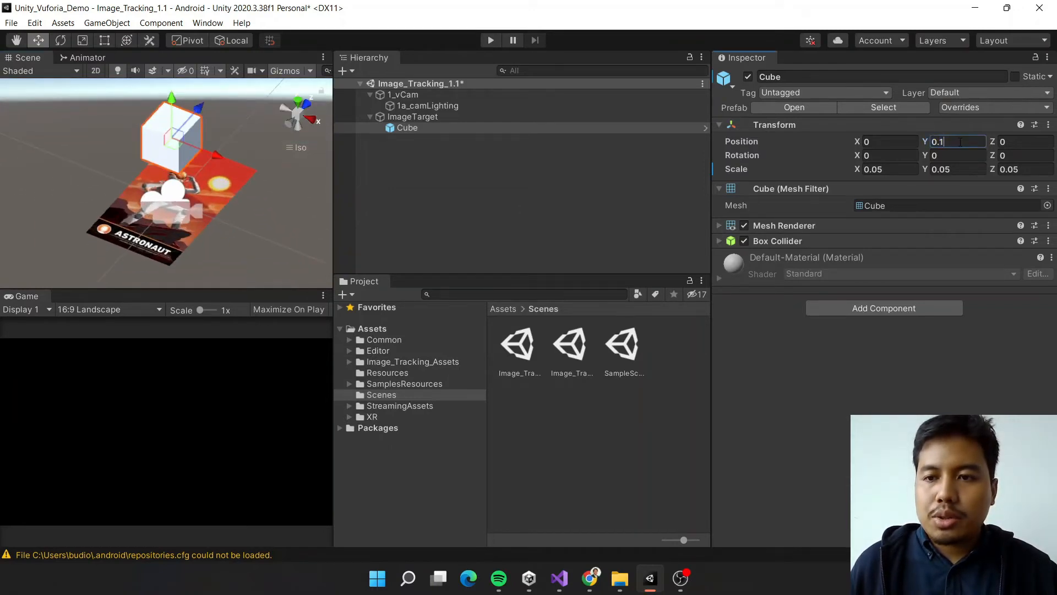
key("BackSpace")
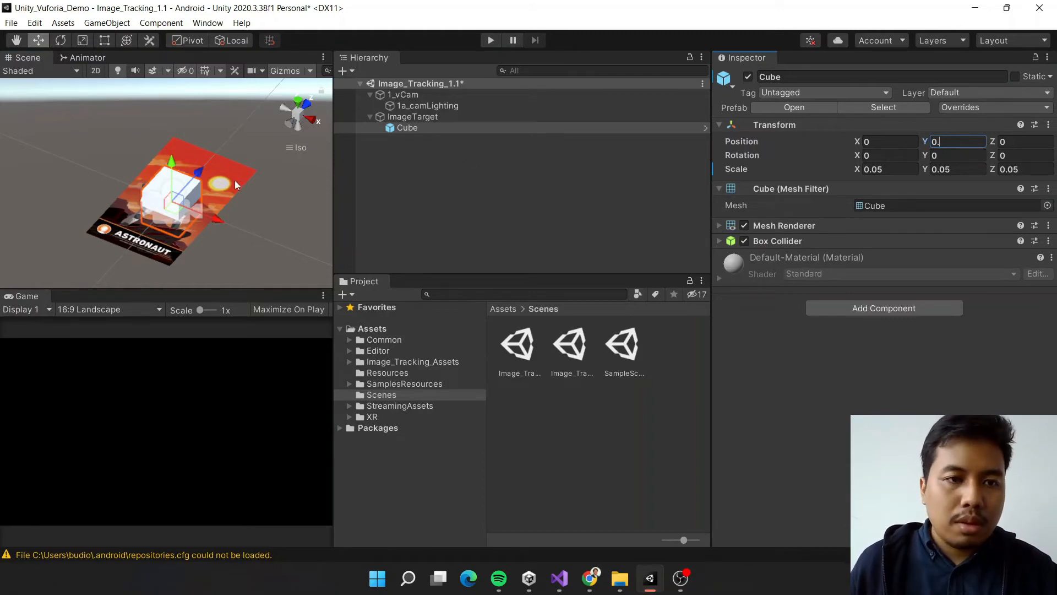
left_click_drag(173, 164, 229, 117)
left_click(229, 118)
left_click(161, 171)
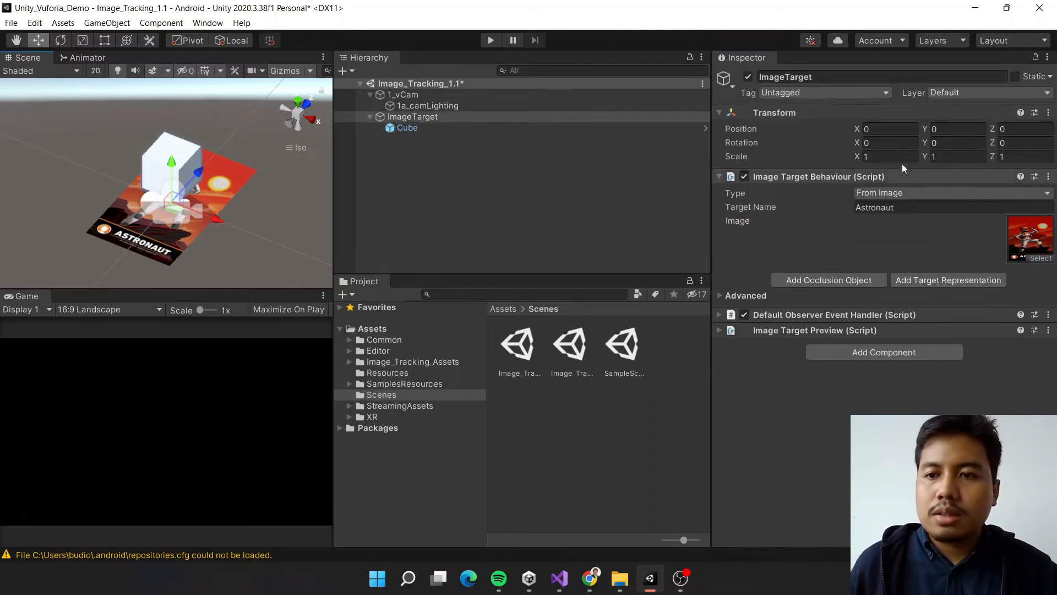
Deactivate the ImageTarget to hide it together with its Cube, and activate it again.
left_click_drag(223, 234, 117, 178, "alt")
left_click_drag(225, 151, 160, 132, "alt")
left_click(748, 77)
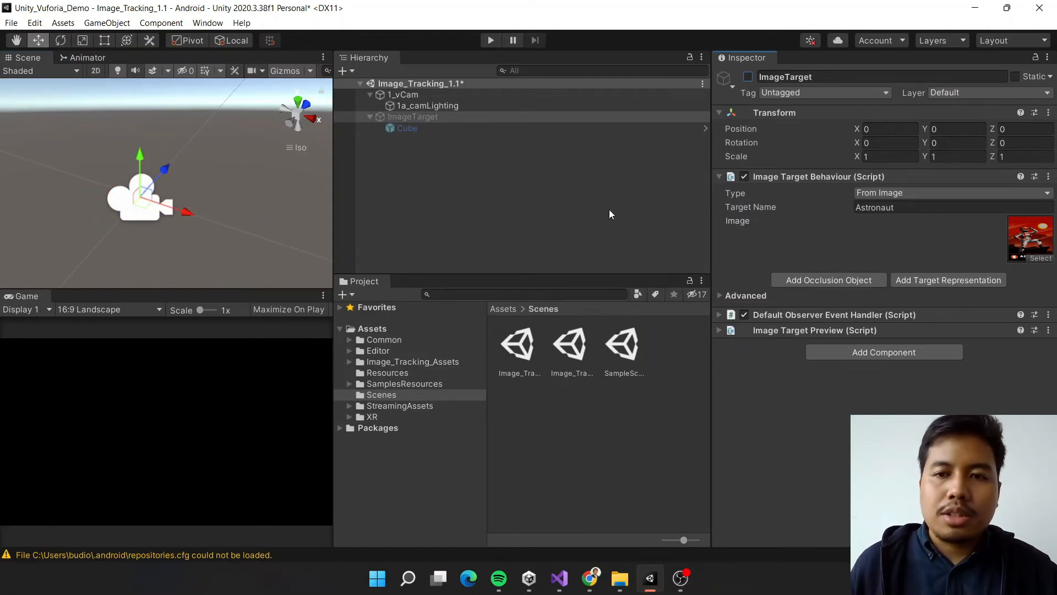
left_click(485, 115)
left_click(748, 77)
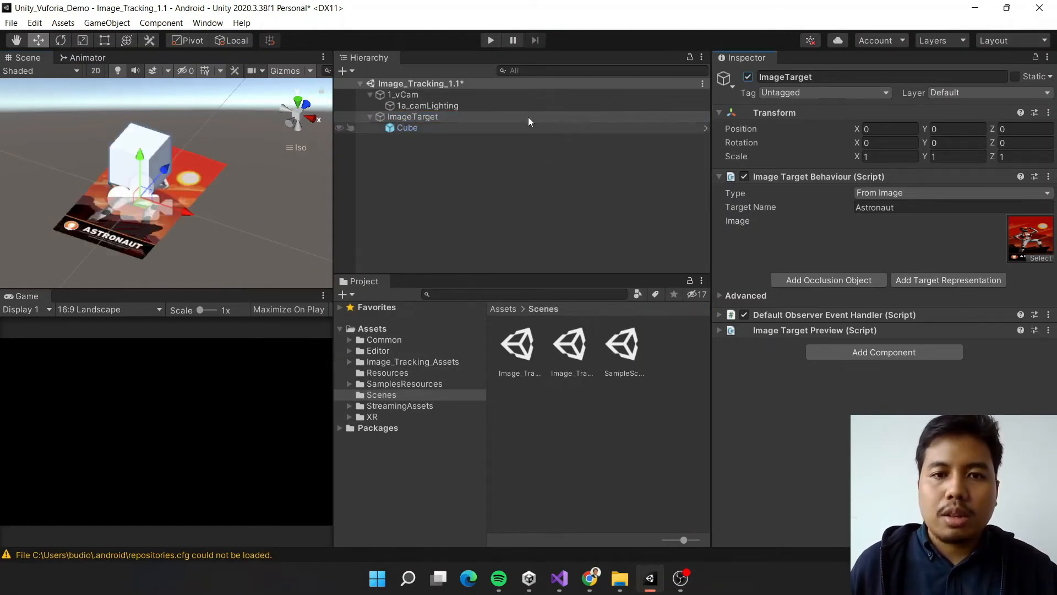
Deactivate the Cube under the ImageTarget, and reselect the ImageTarget.
left_click(410, 128)
left_click(747, 78)
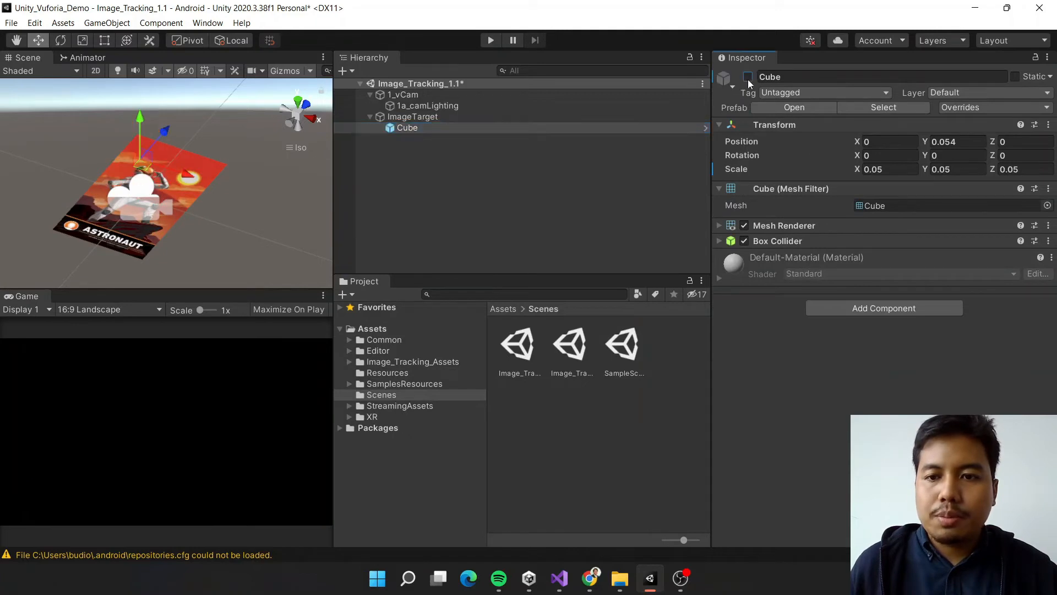
left_click(399, 115)
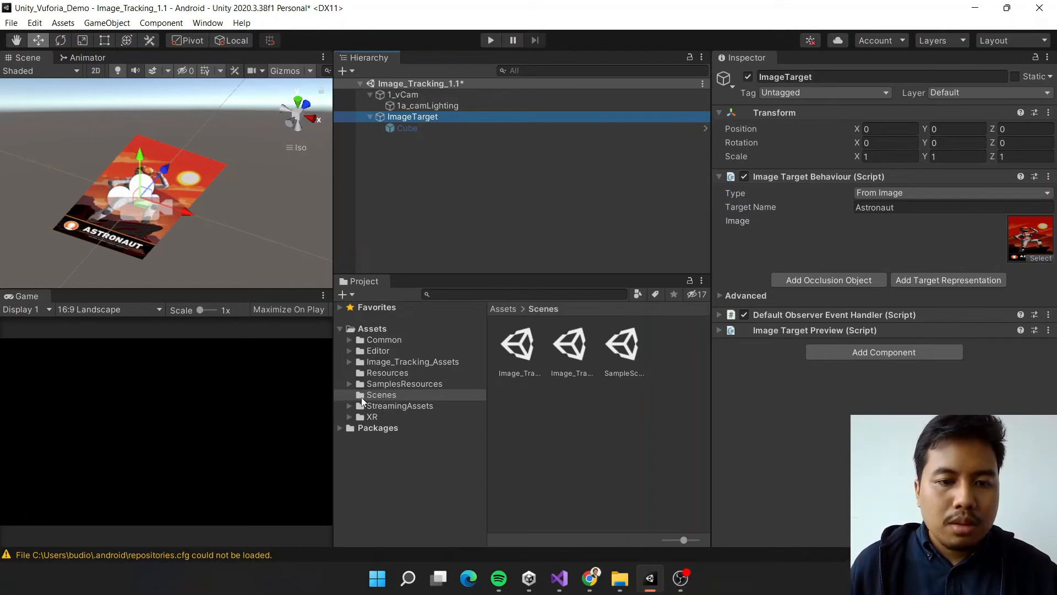
Inspect the Astronaut image in the Image_Tracking_Assets folder, and frame the ImageTarget in the scene.
left_click(386, 361)
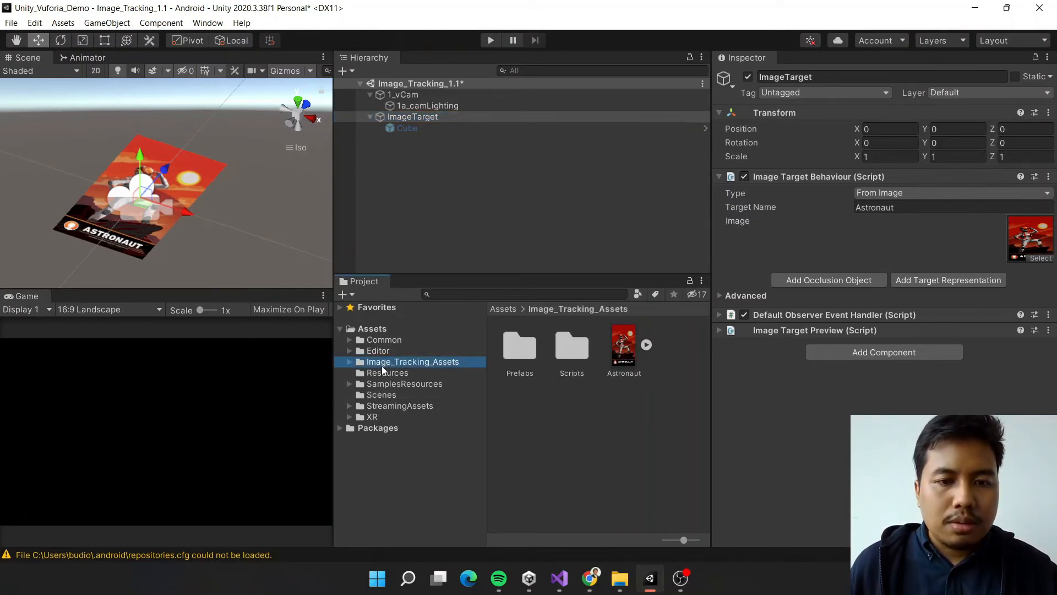
left_click(624, 346)
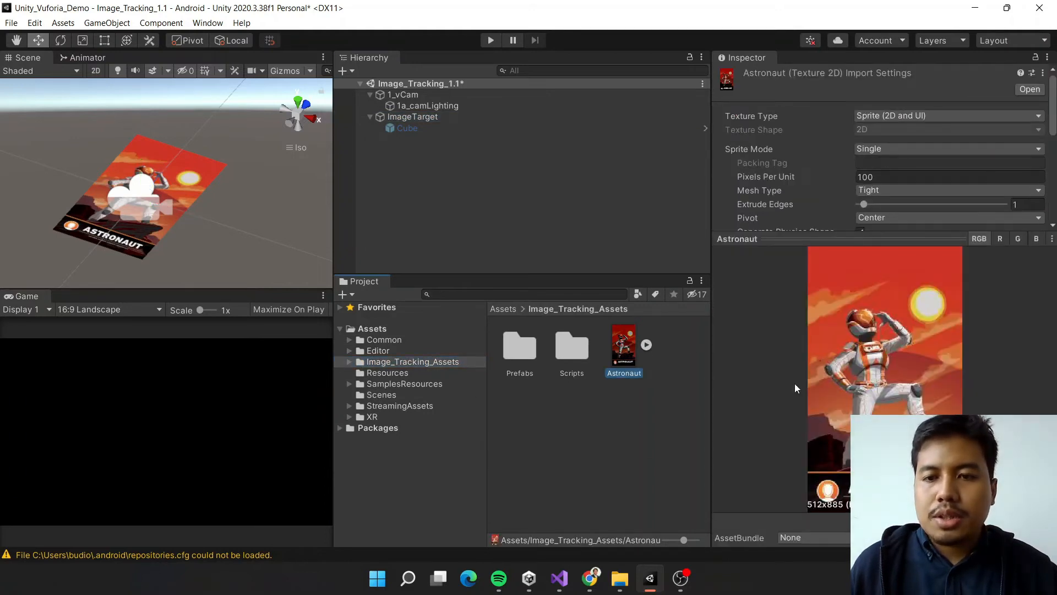
left_click(415, 119)
double_click(415, 119)
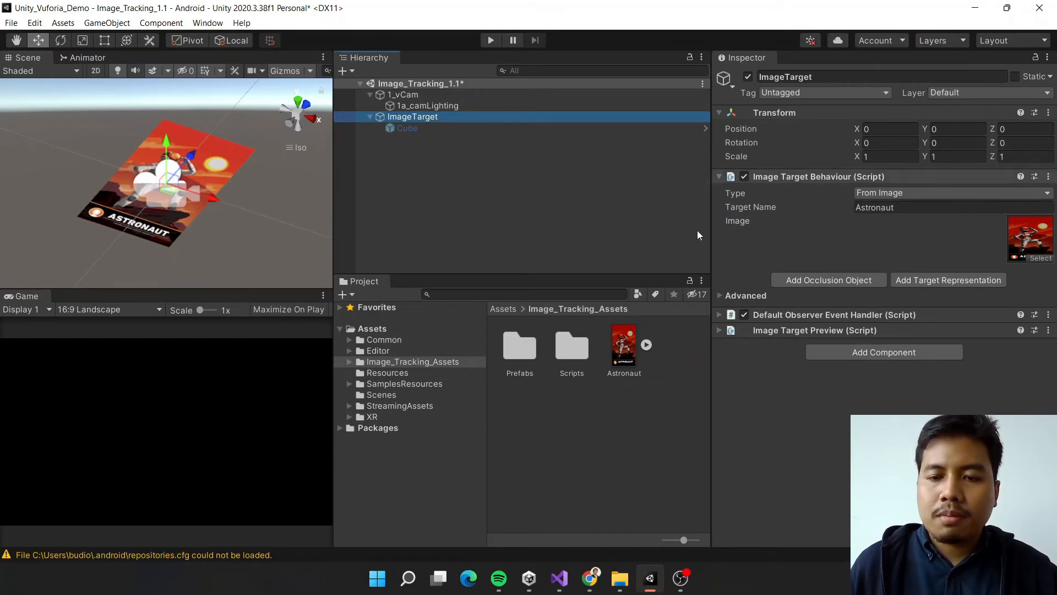
Review the On Target Found event in the Default Observer Event Handler, including the Cube's SetActive function and its checkbox.
left_click(721, 315)
scroll(774, 213, "down", 2)
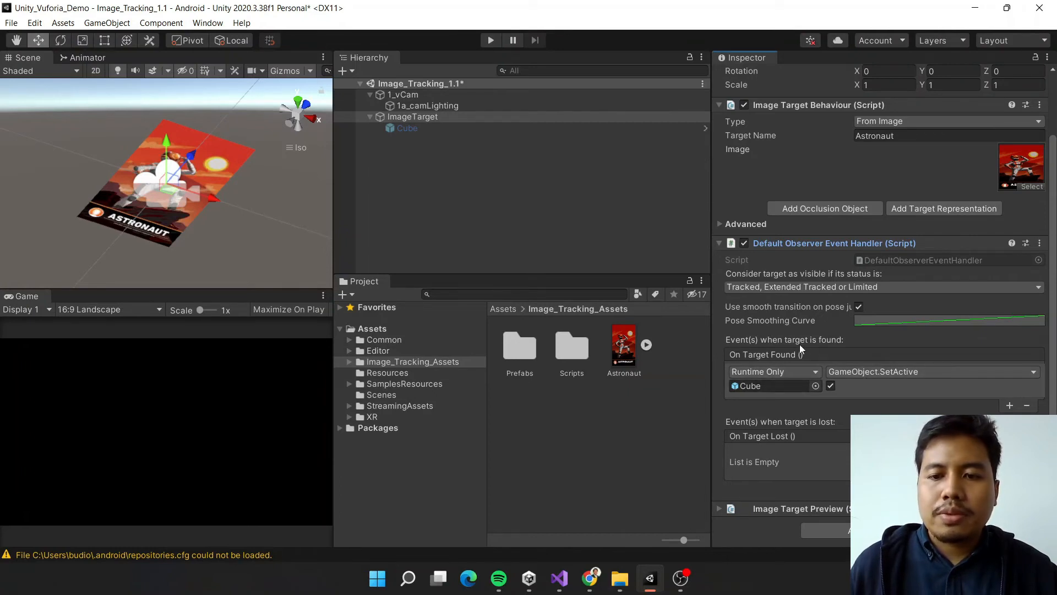
left_click(868, 372)
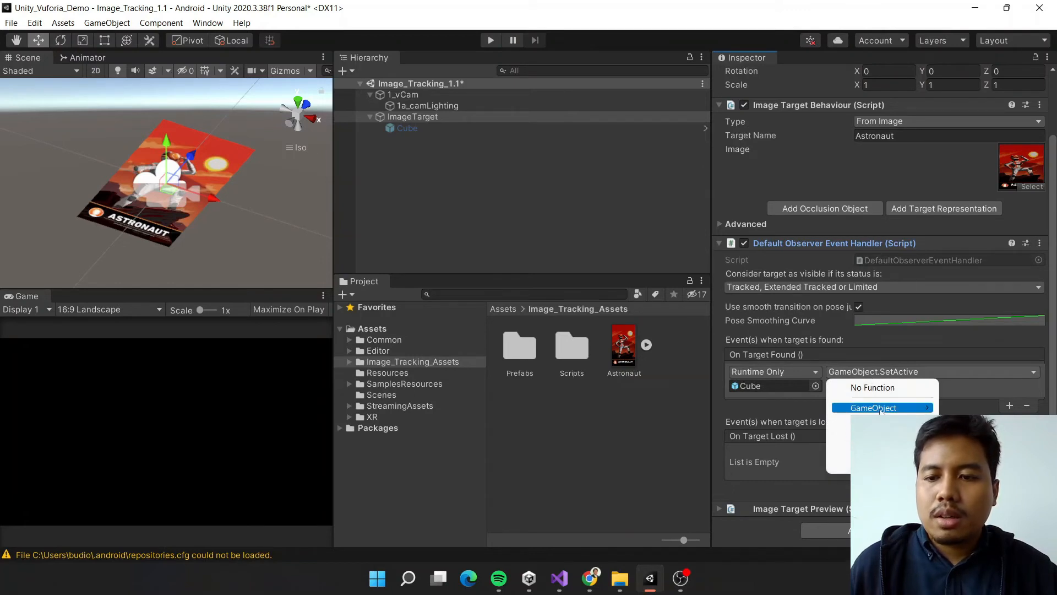
mouse_move(881, 407)
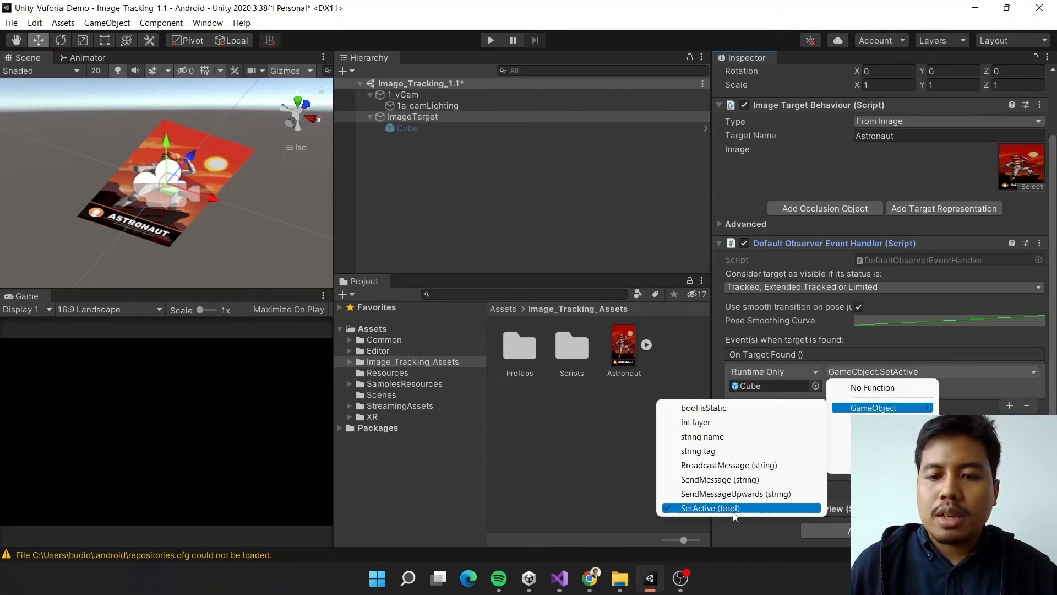
left_click(817, 372)
left_click(819, 371)
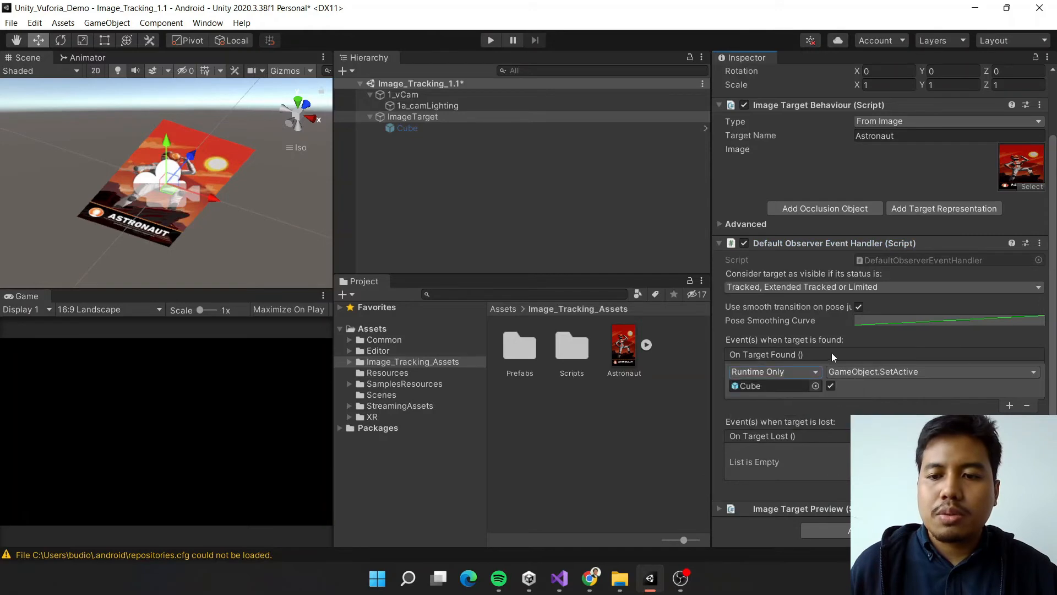
left_click(898, 389)
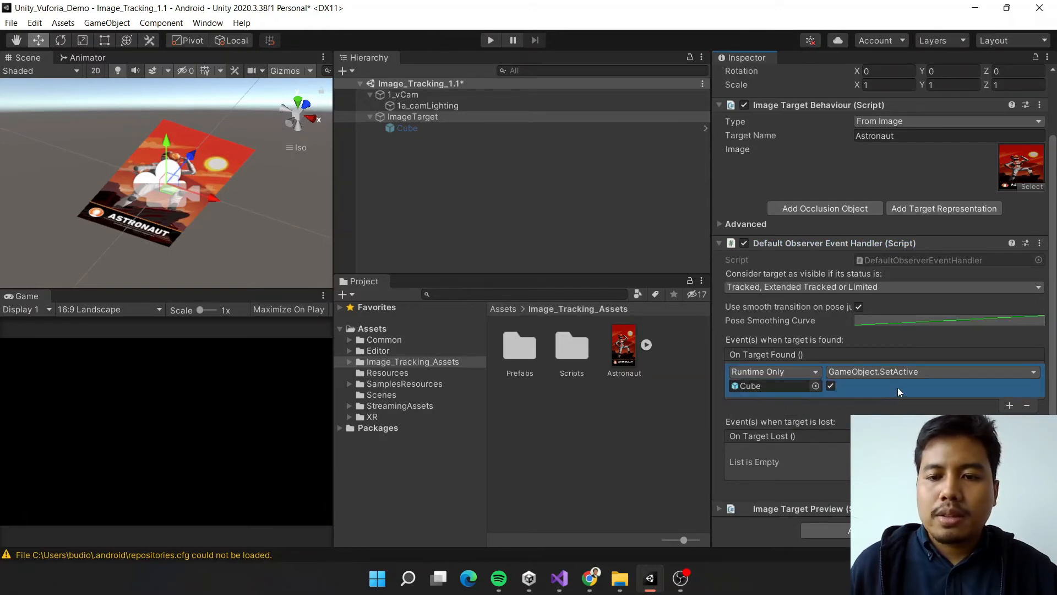
left_click(832, 386)
left_click(832, 387)
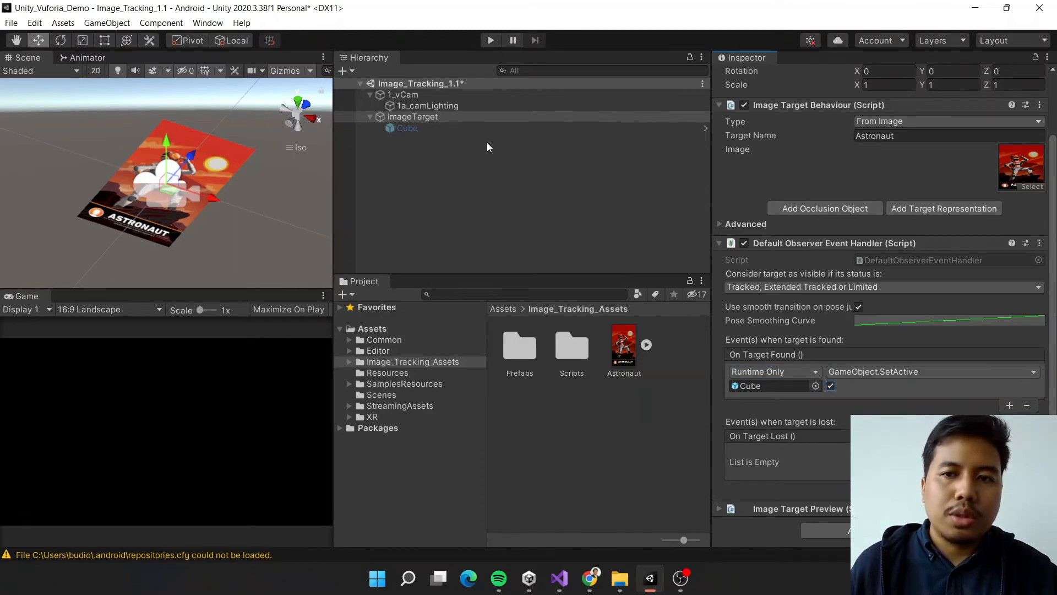
Check the Cube's active setting, and review the Vuforia Behaviour and Camera components of 1_vCam.
left_click(474, 128)
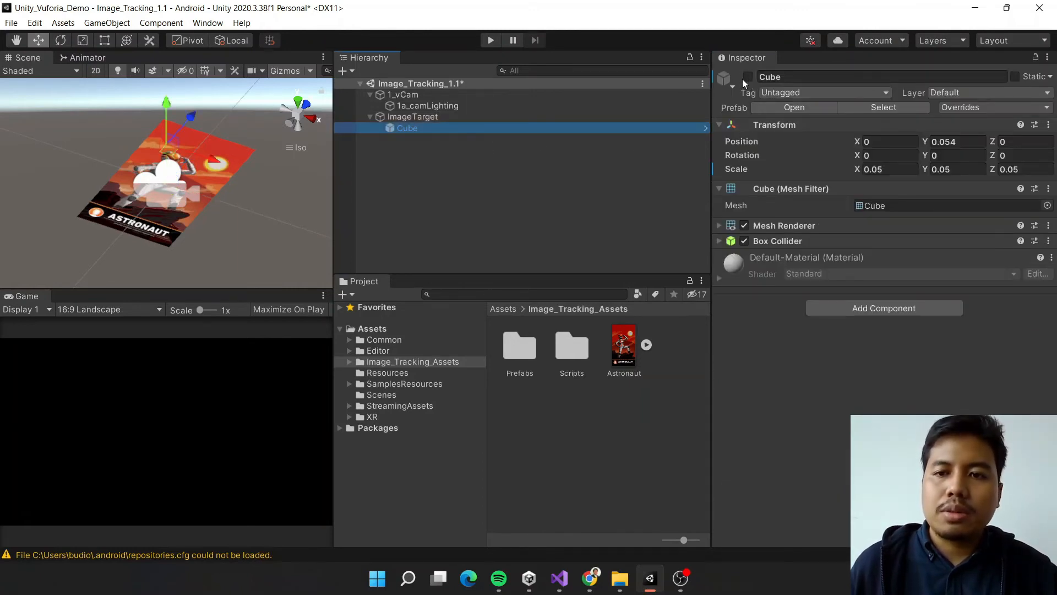
scroll(266, 110, "down", 2)
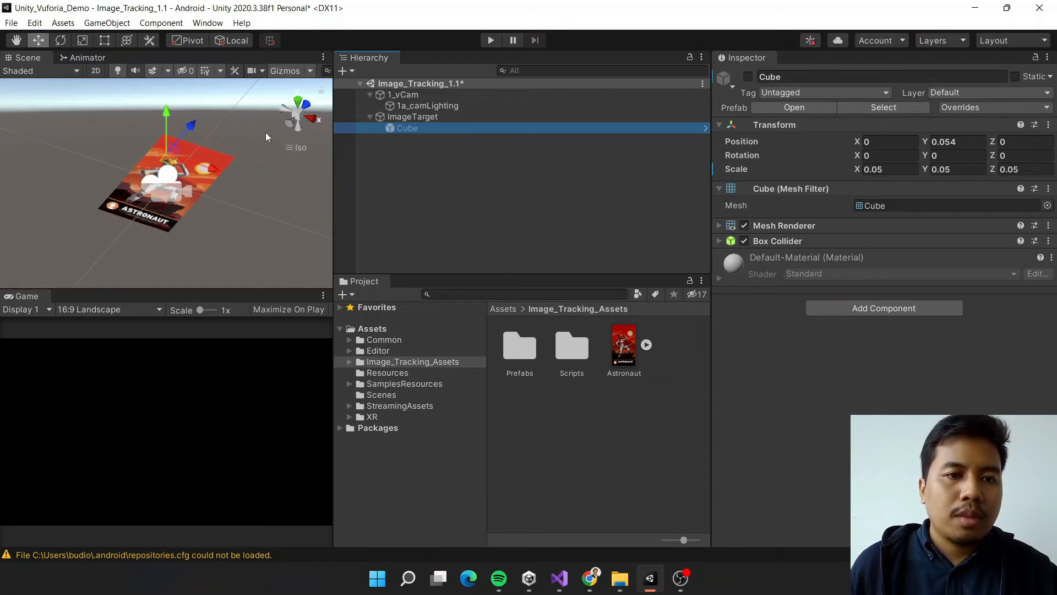
left_click(407, 94)
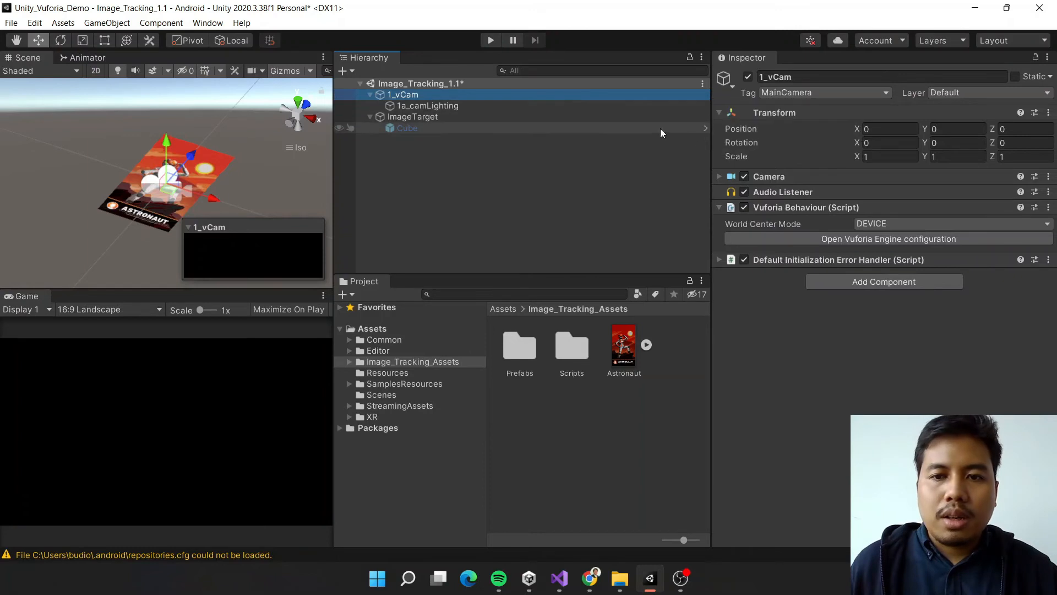
left_click(718, 208)
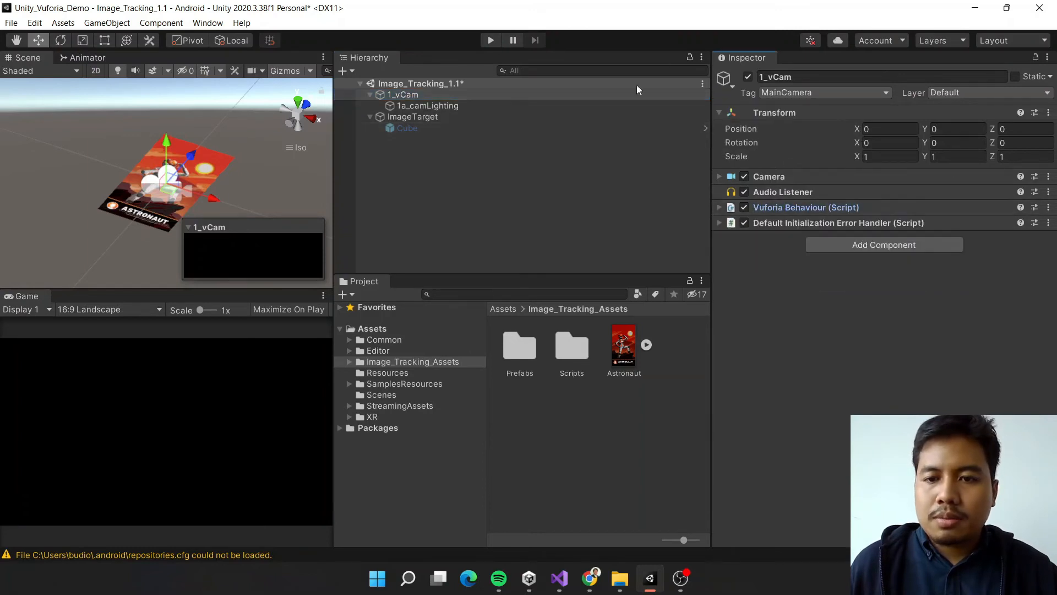
left_click(720, 208)
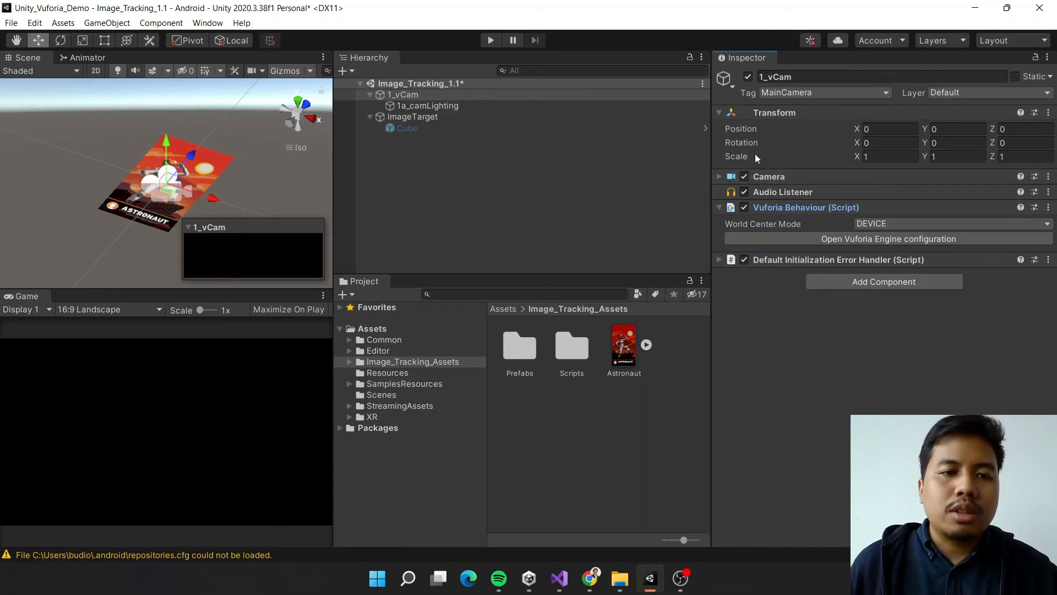
left_click(719, 176)
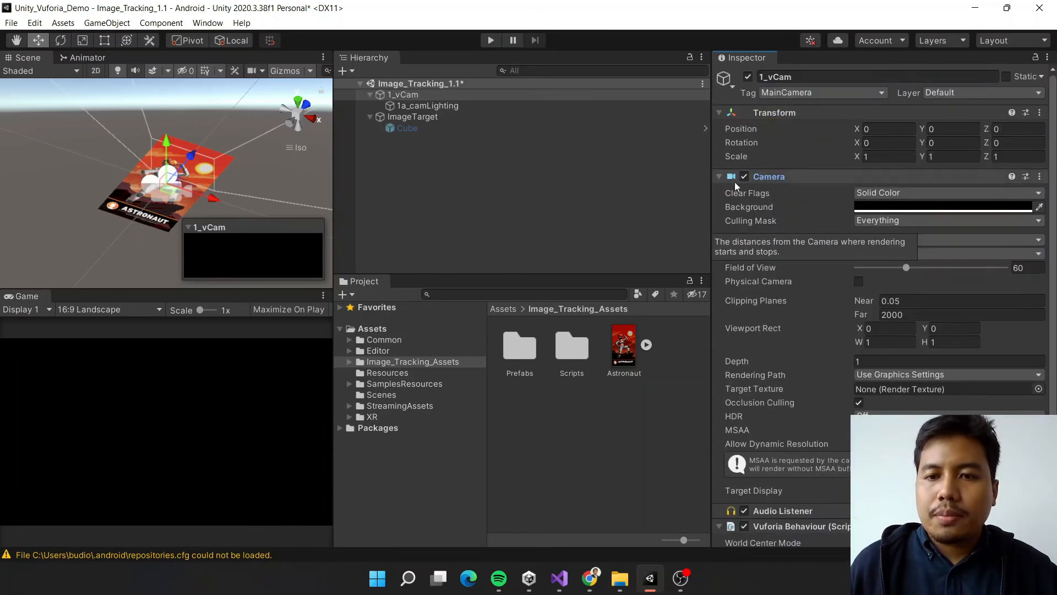
left_click(718, 176)
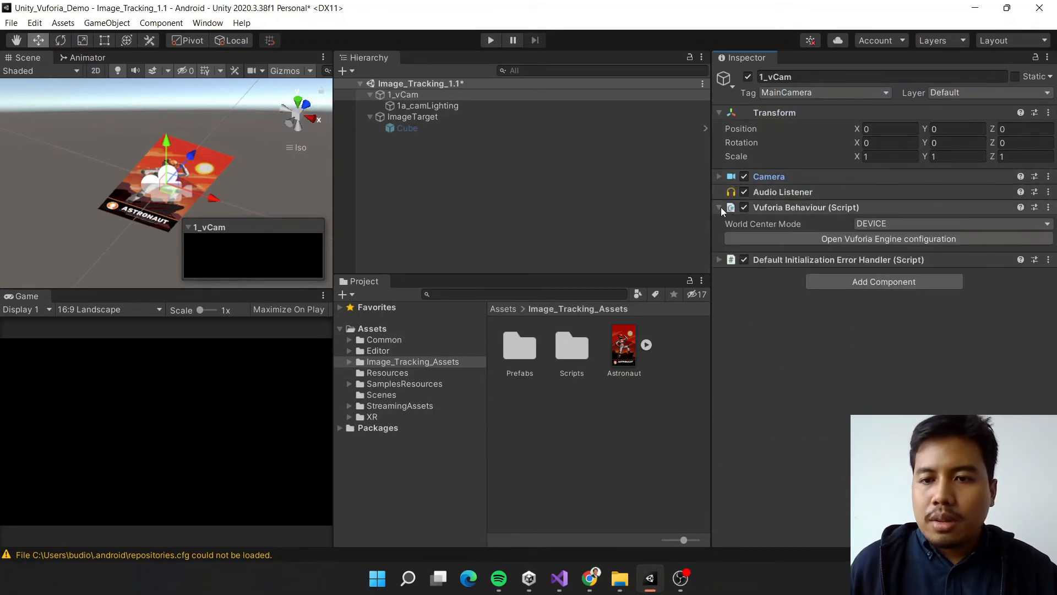
Set the image_target recording as the Play Mode sequence path in the Vuforia Engine configuration.
left_click(842, 238)
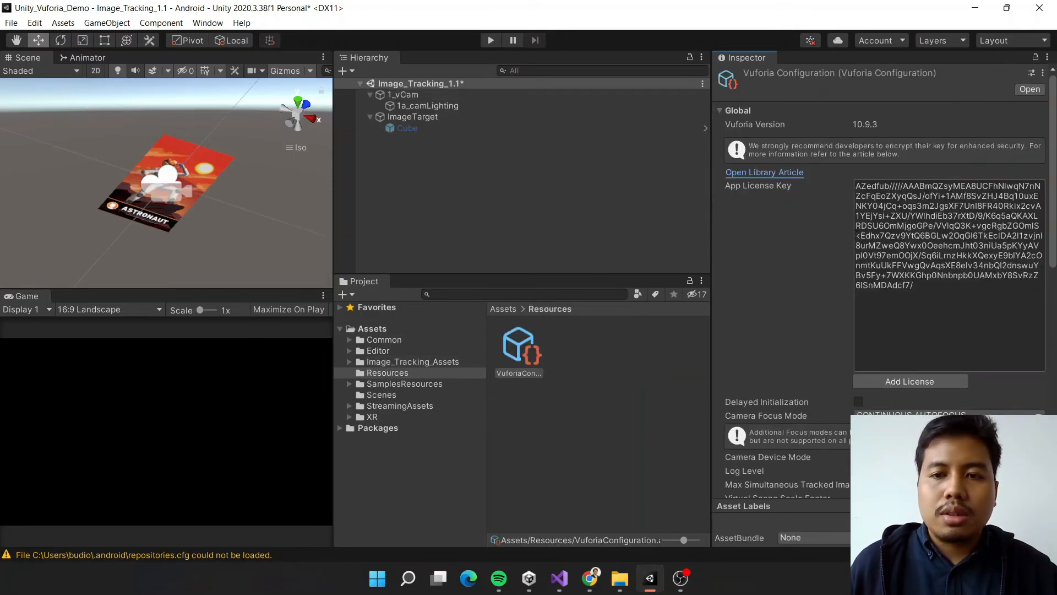
scroll(817, 221, "down", 10)
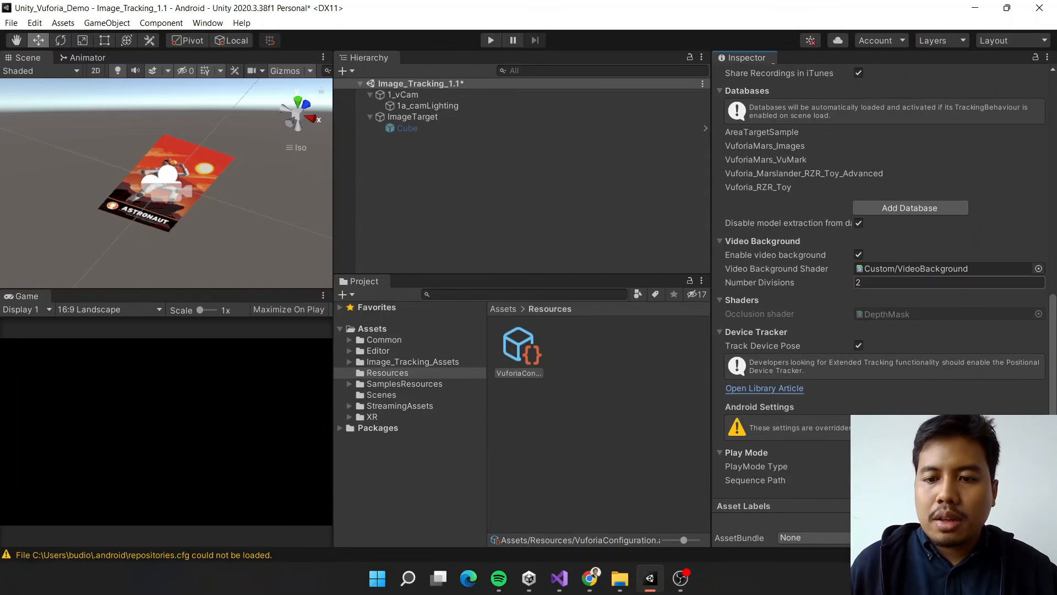
left_click(1019, 480)
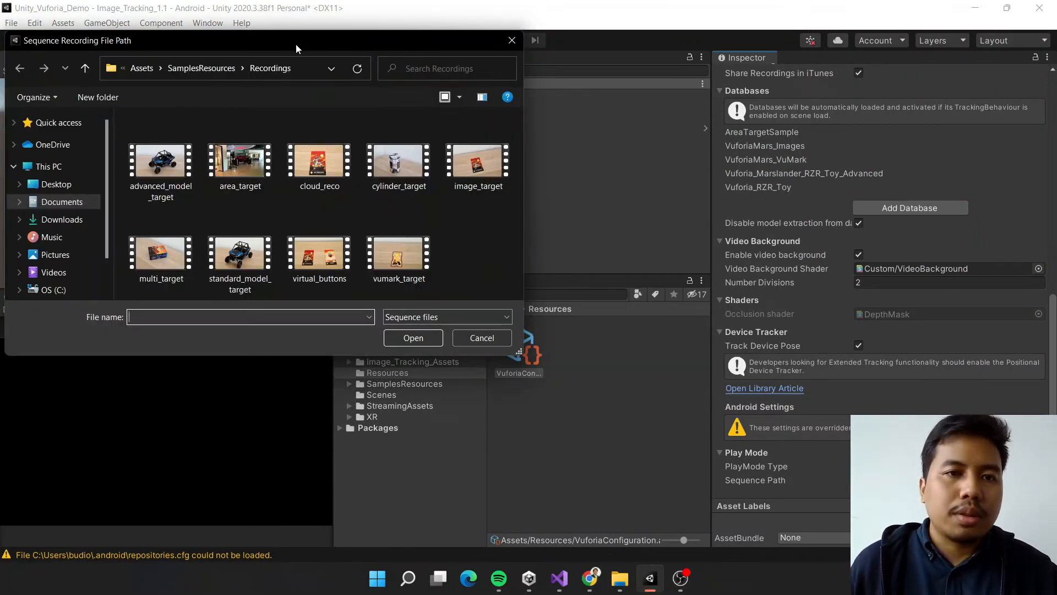
left_click_drag(277, 50, 454, 62)
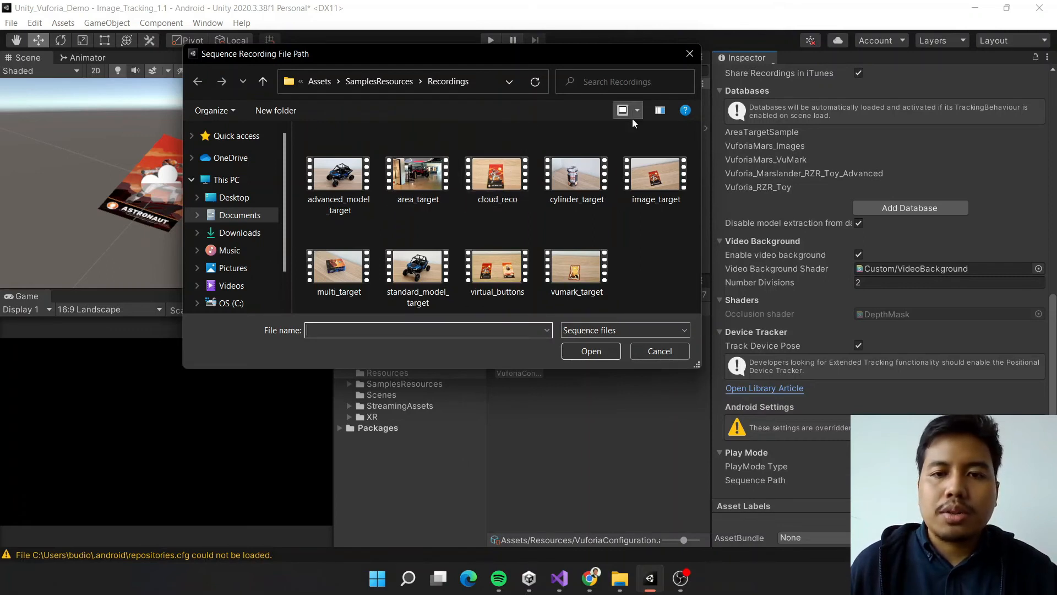
left_click_drag(531, 48, 545, 115)
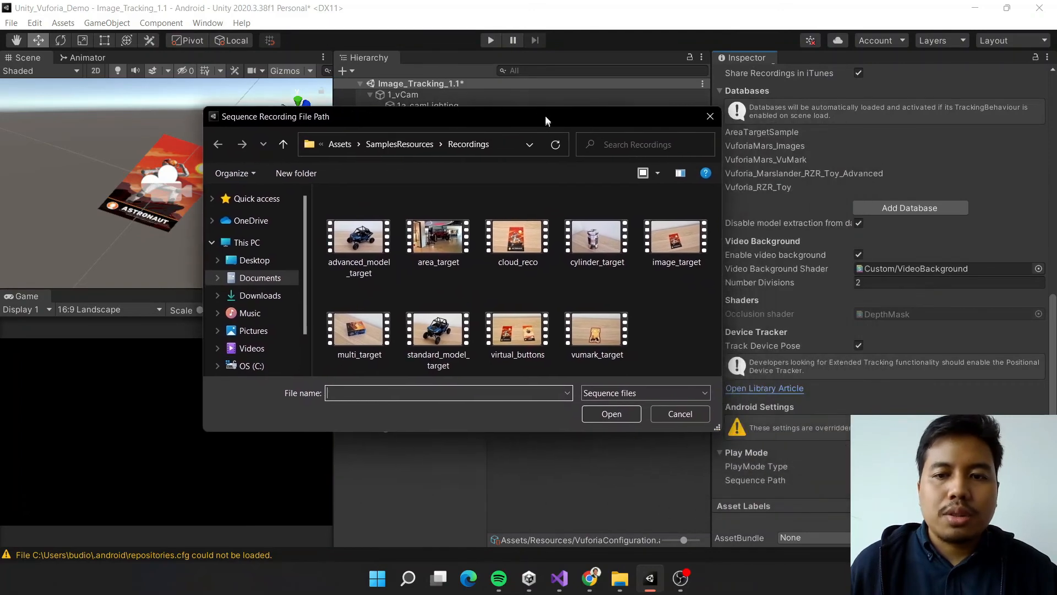
double_click(671, 230)
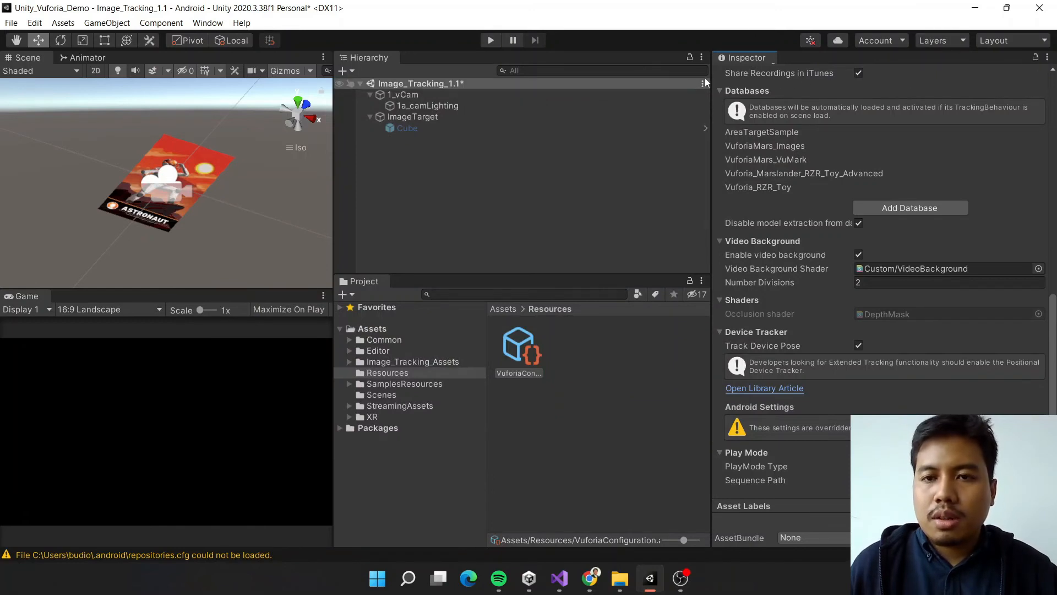
Select the ImageTarget, and enlarge the Game view in width and height.
left_click(405, 97)
left_click(408, 106)
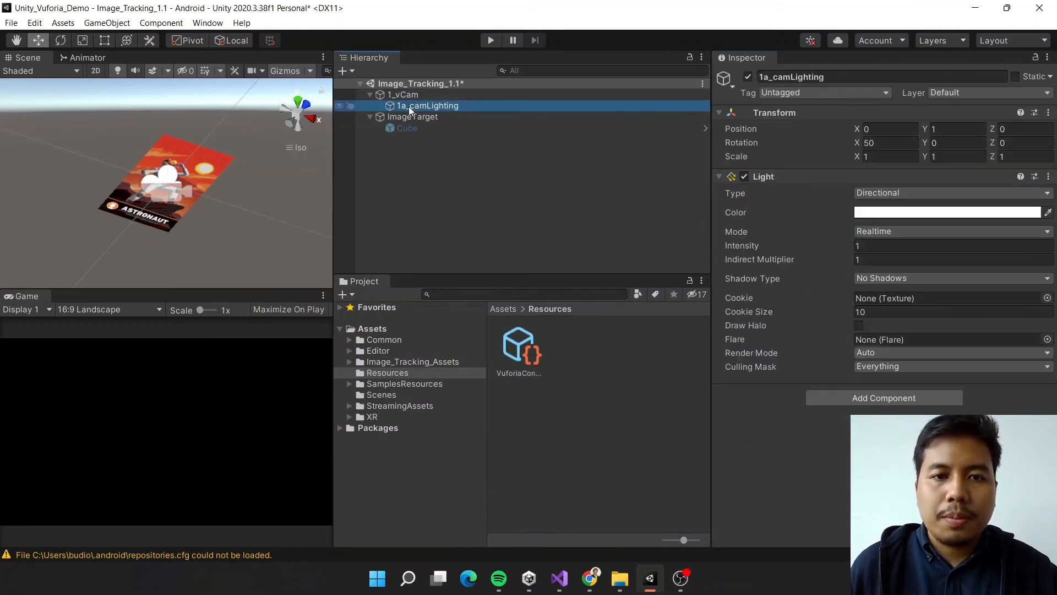
left_click(408, 117)
left_click_drag(332, 214, 542, 211)
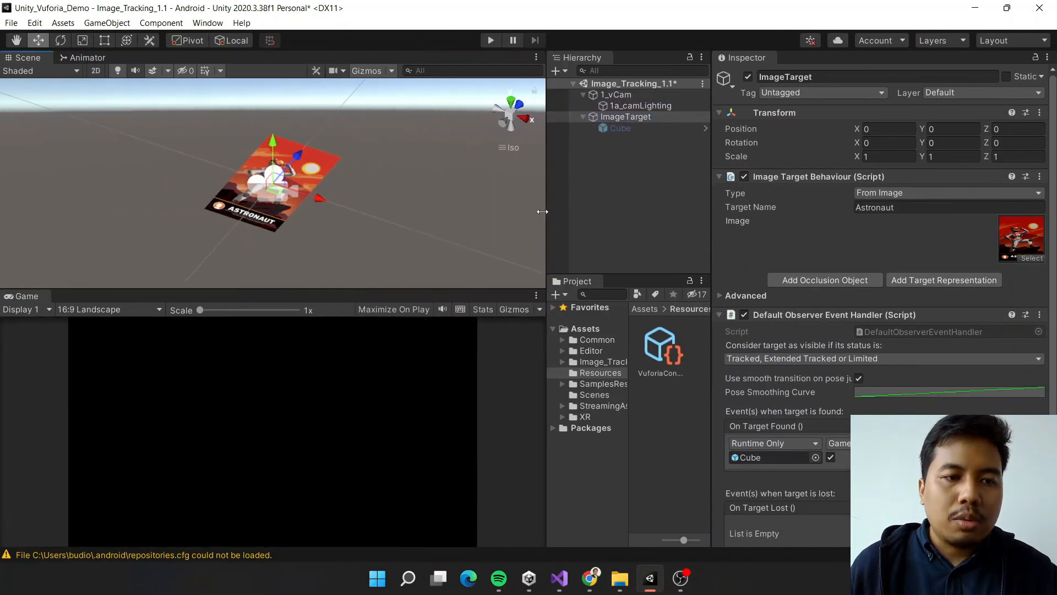
left_click_drag(368, 285, 366, 196)
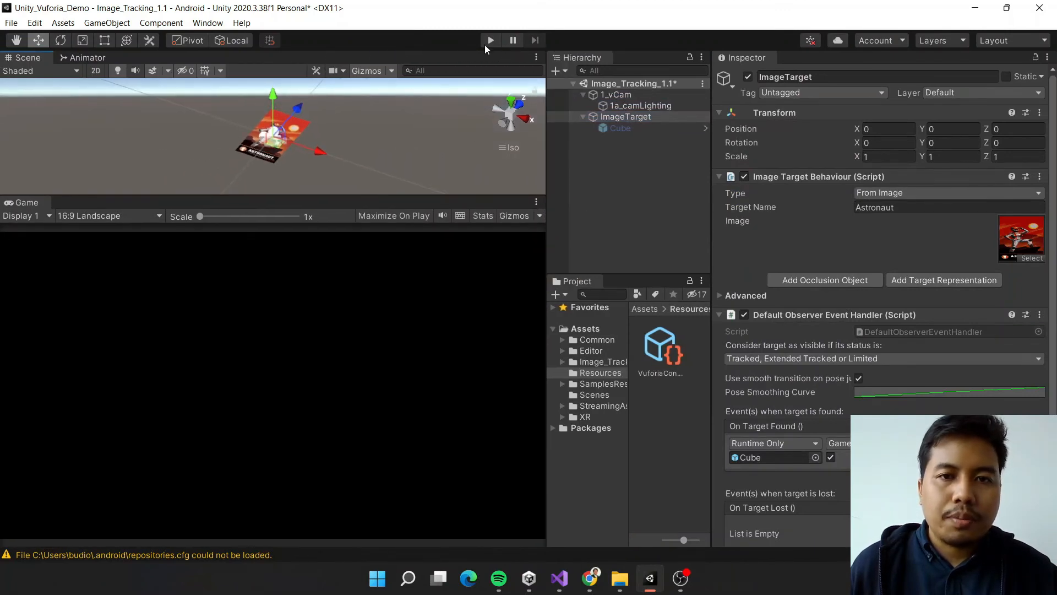
Test the image tracking in Play mode twice, watching the Cube in the Game view and from several angles in the Scene view.
left_click(491, 41)
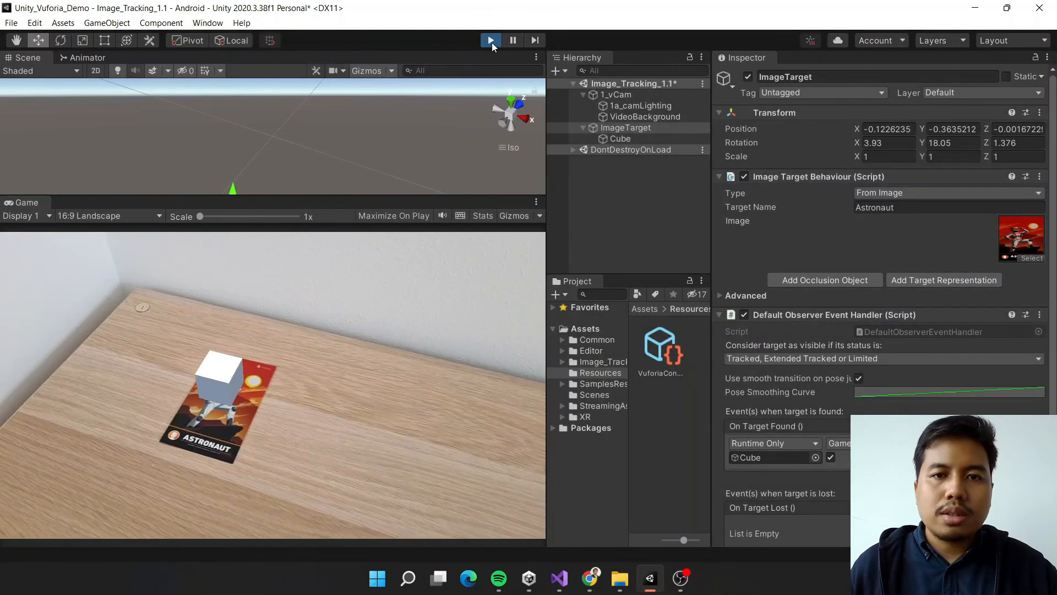
left_click(490, 41)
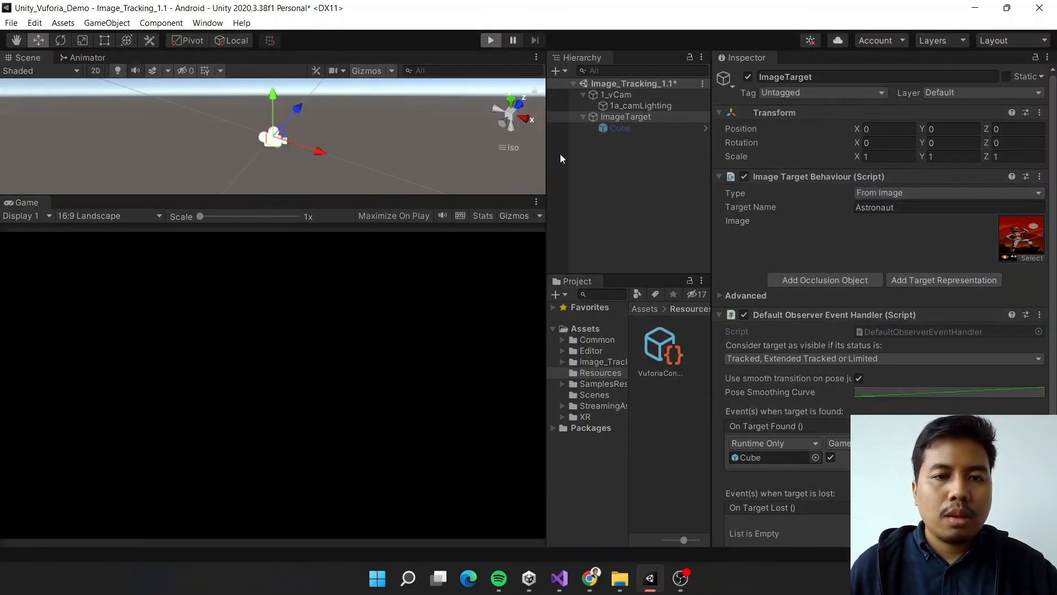
key("ctrl+p")
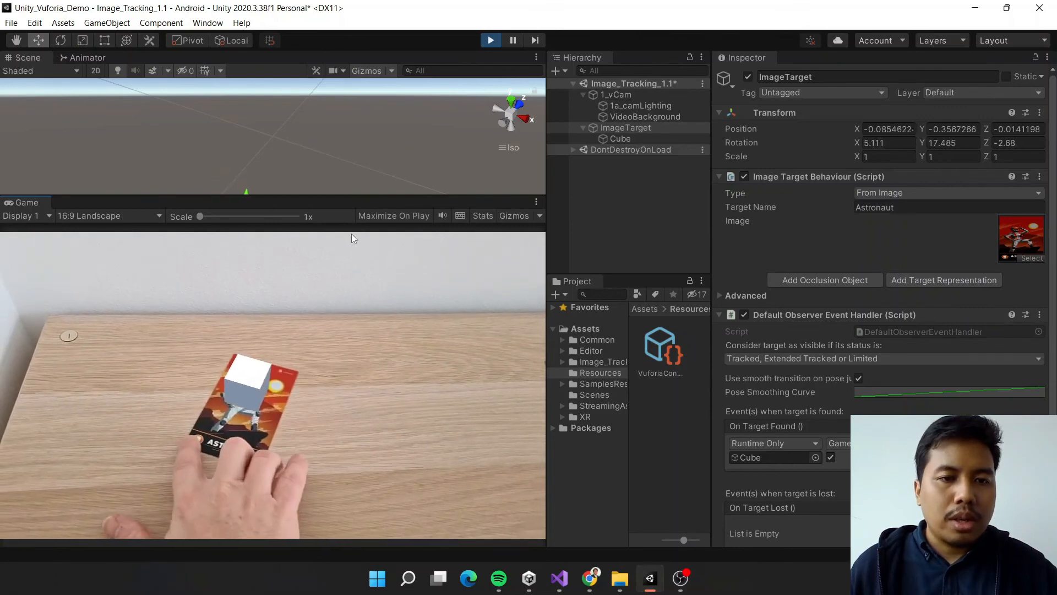
left_click_drag(359, 197, 360, 270)
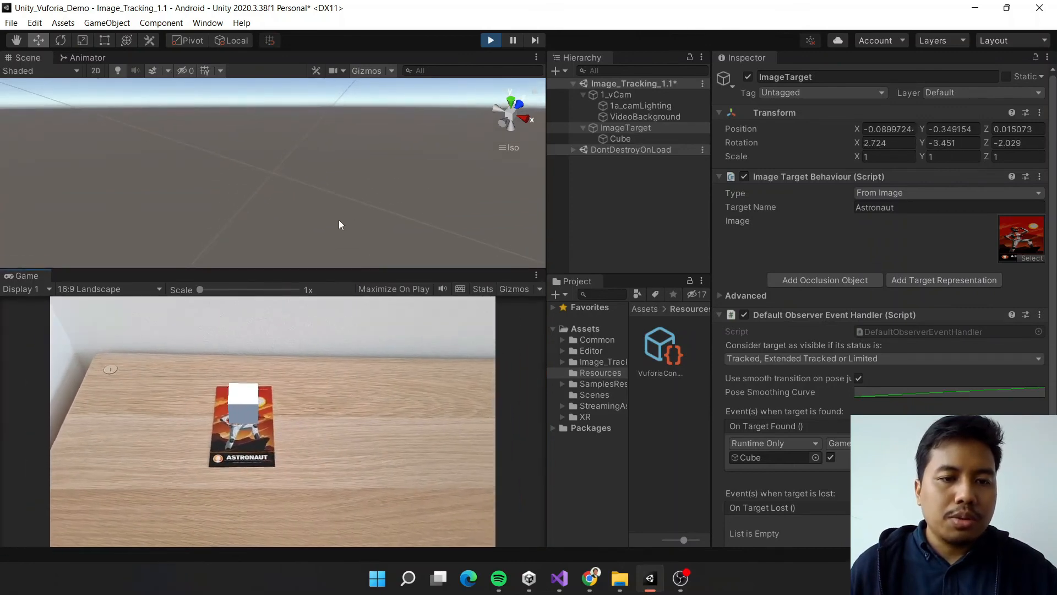
scroll(339, 221, "down", 3)
right_click_drag(340, 218, 286, 227)
middle_click_drag(285, 224, 322, 144)
right_click_drag(252, 172, 364, 189)
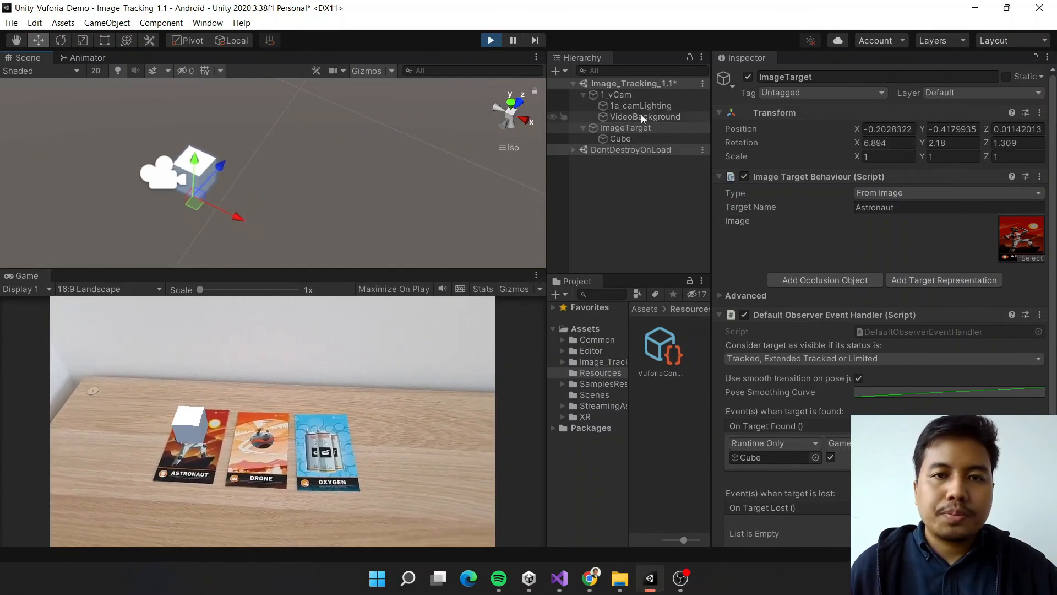
left_click(493, 41)
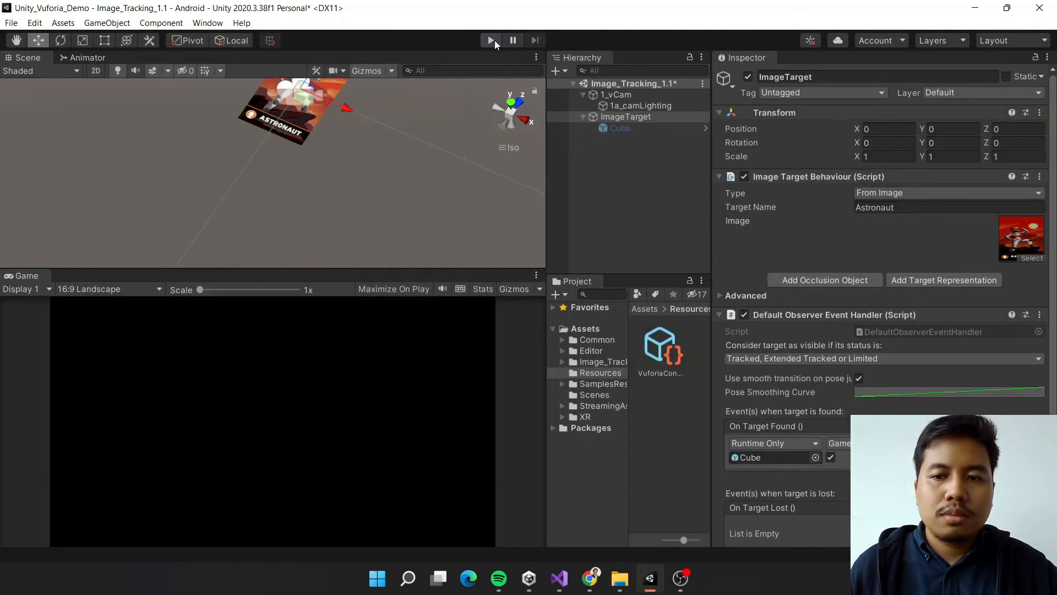
Bring the ImageTarget back into view in the scene, seen from a low angle.
key("f")
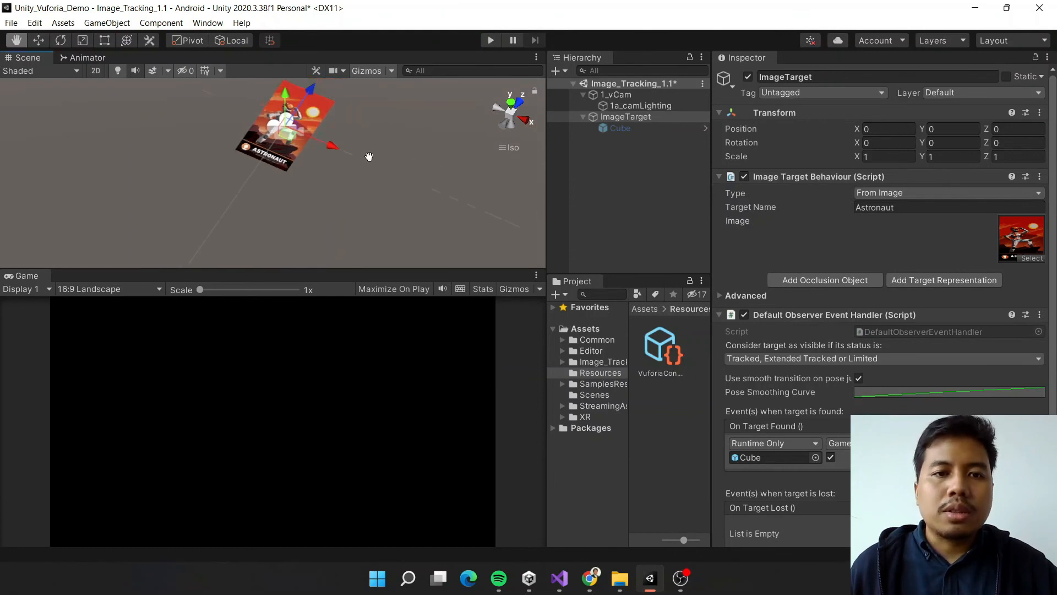
right_click_drag(358, 224, 366, 109)
middle_click_drag(367, 109, 343, 180)
middle_click_drag(305, 144, 343, 125)
right_click_drag(343, 126, 325, 160)
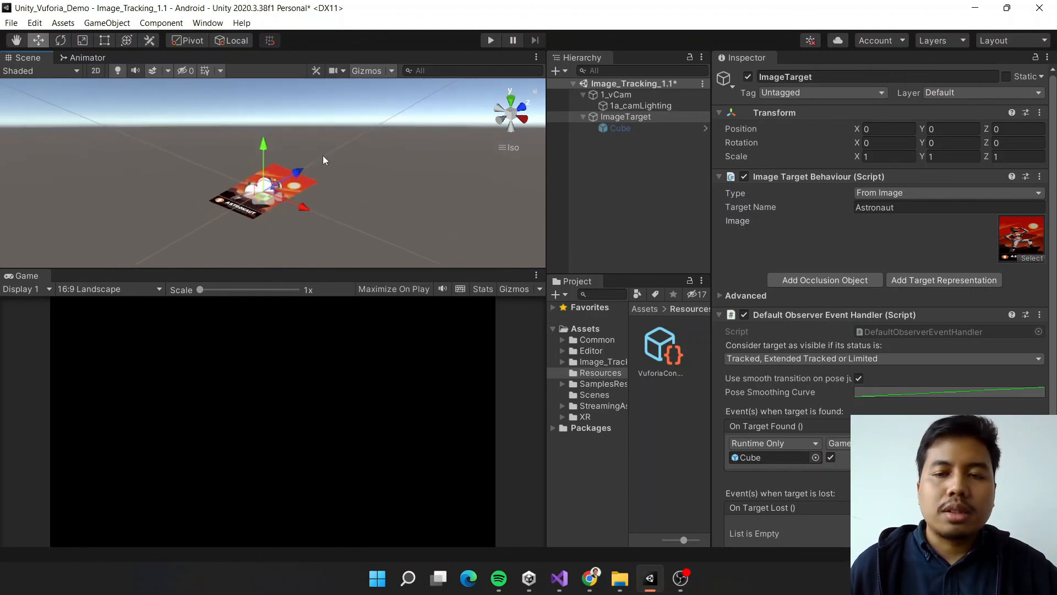